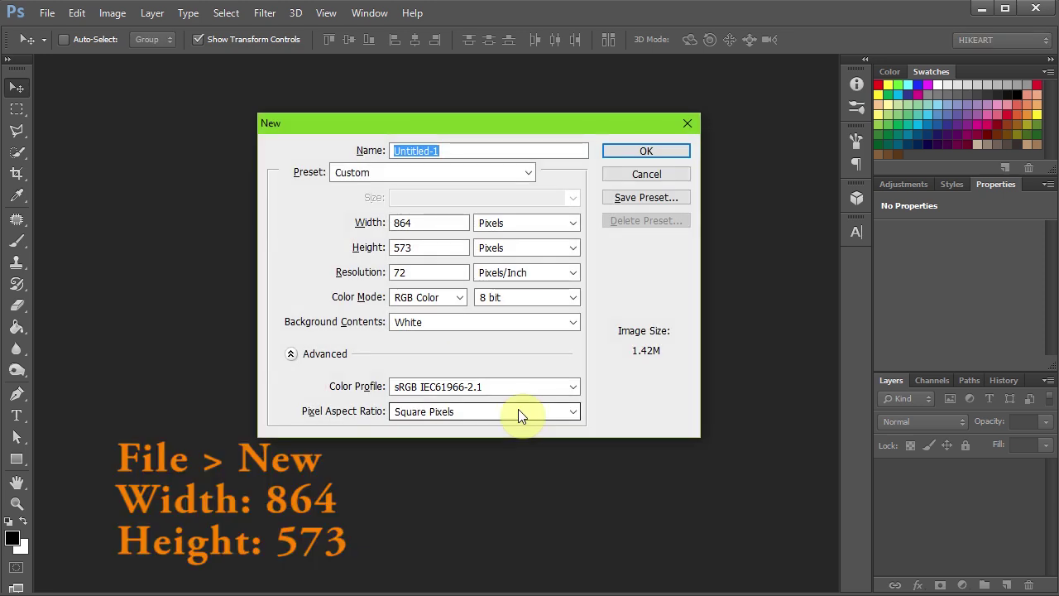
Step: Create the new 864 × 573 px, 72 ppi document with a white background
key(Return)
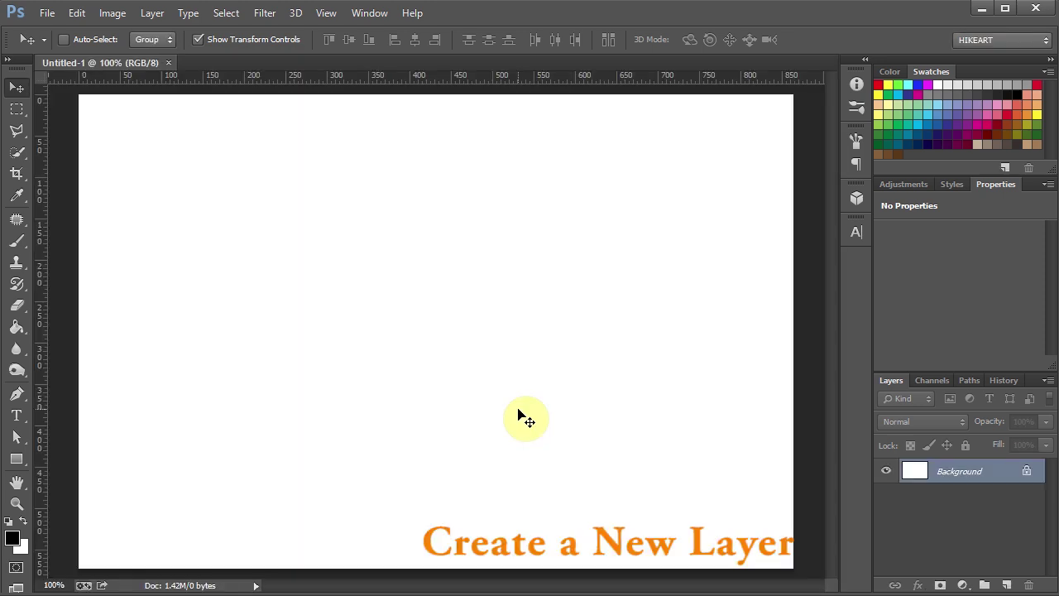
Step: Add a new Layer 1 above the Background and select the Brush Tool
click(1005, 584)
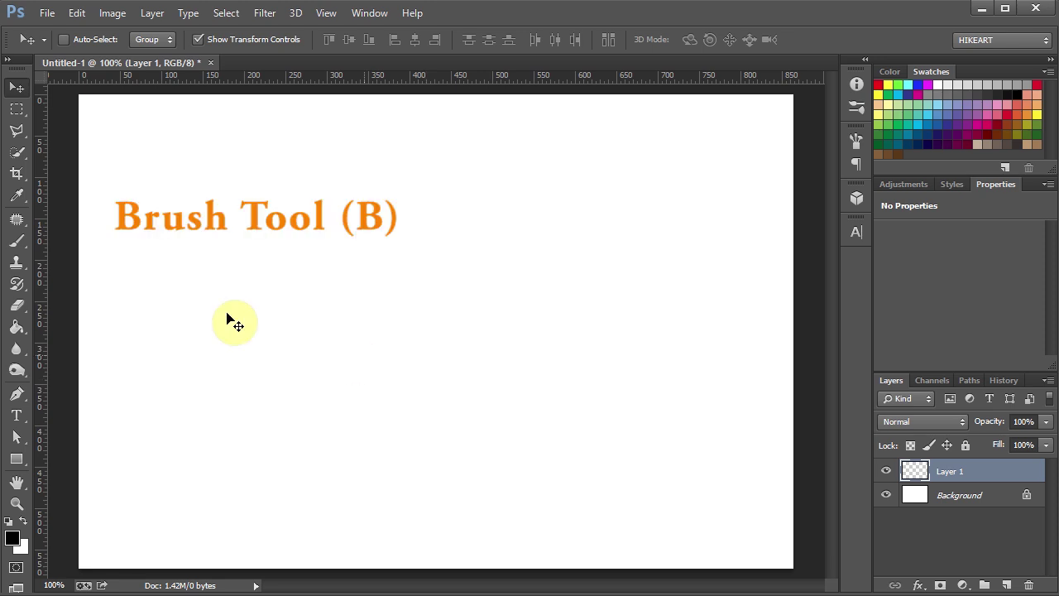
click(18, 241)
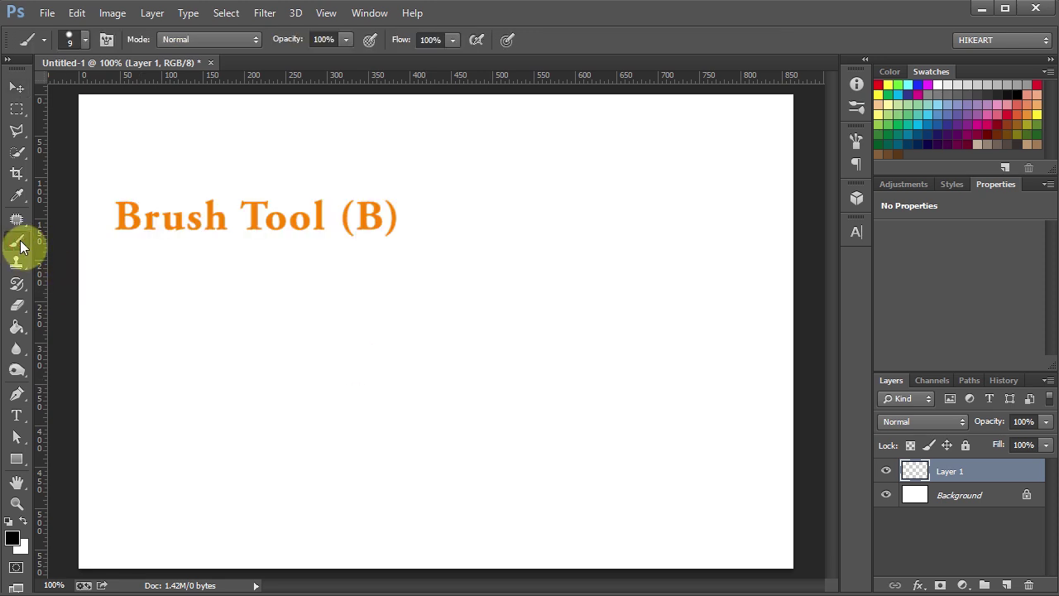
Step: Set the brush to a 27 px hard round tip with 100% hardness
click(84, 38)
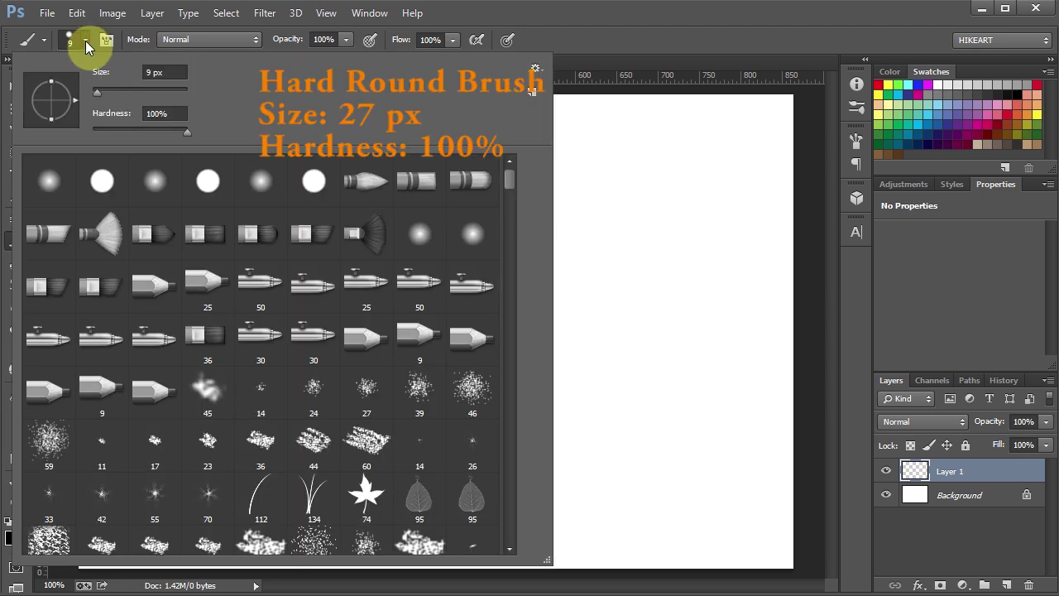
drag(99, 90, 105, 89)
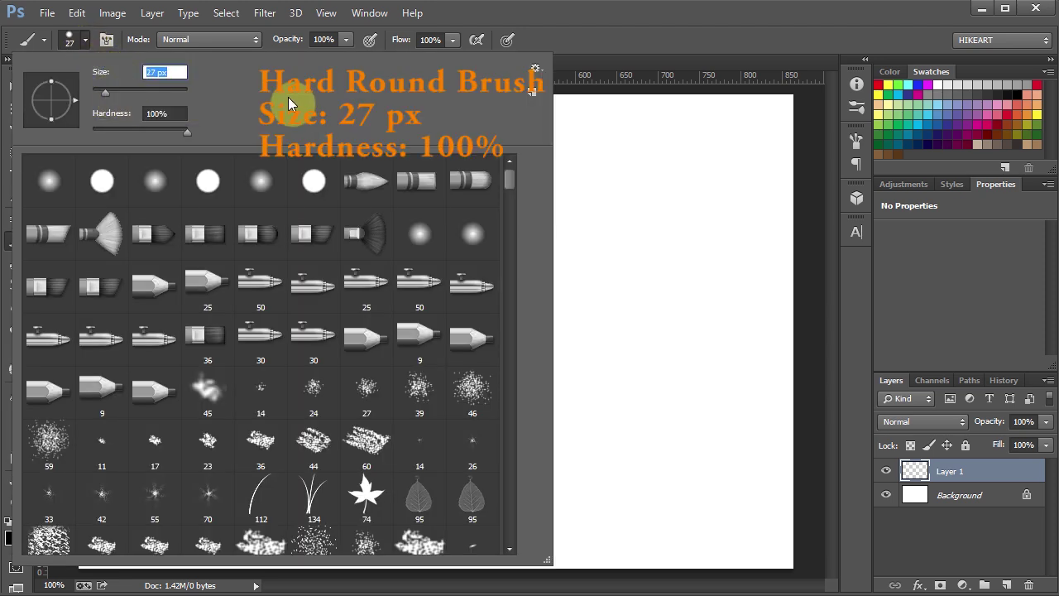
click(189, 131)
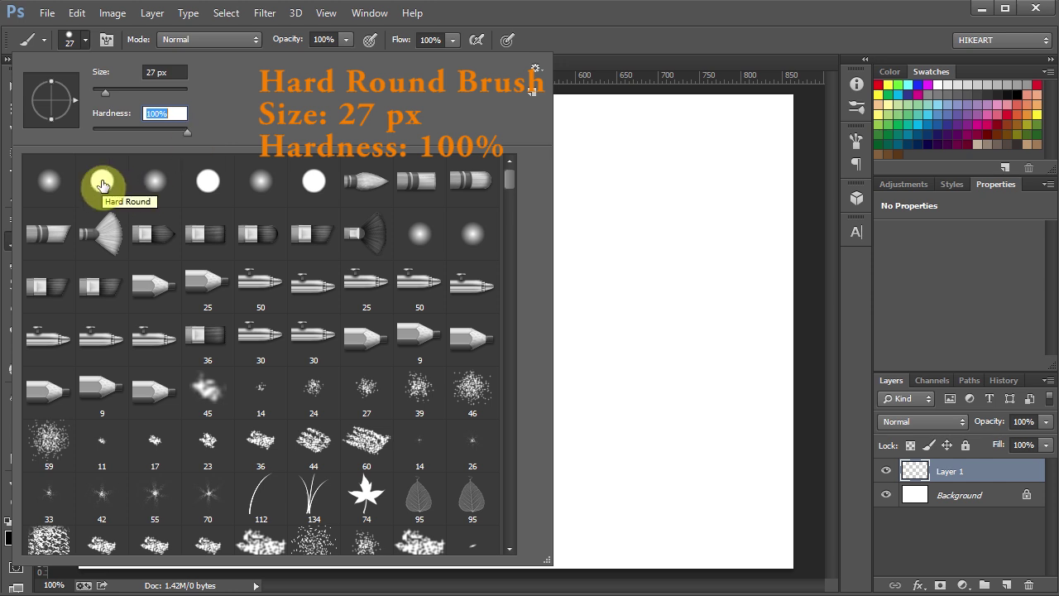
Step: Raise the brush tip spacing to 119% so strokes become separate round dots
key(Return)
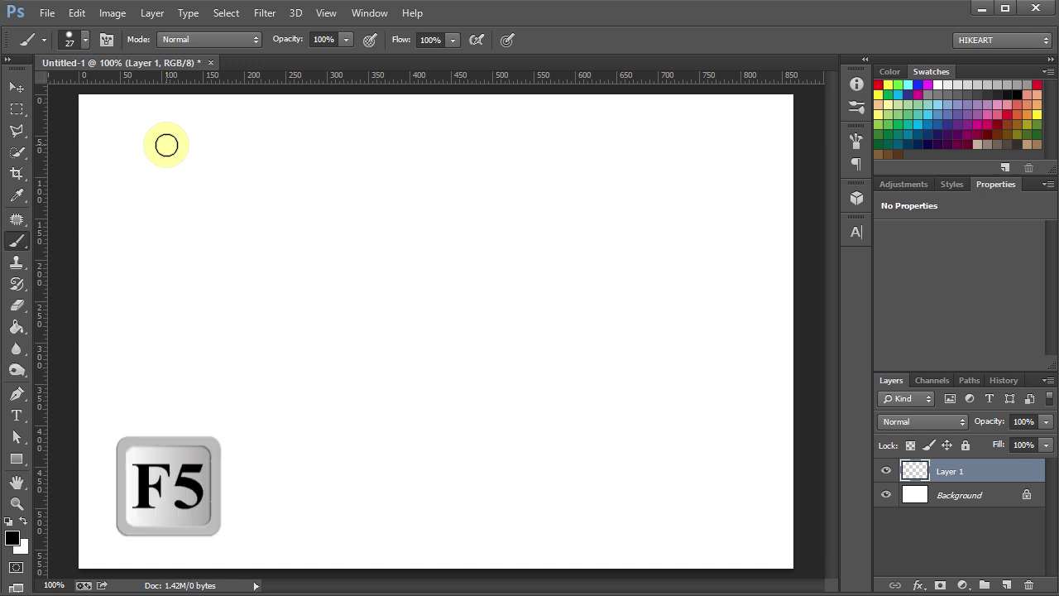
click(853, 138)
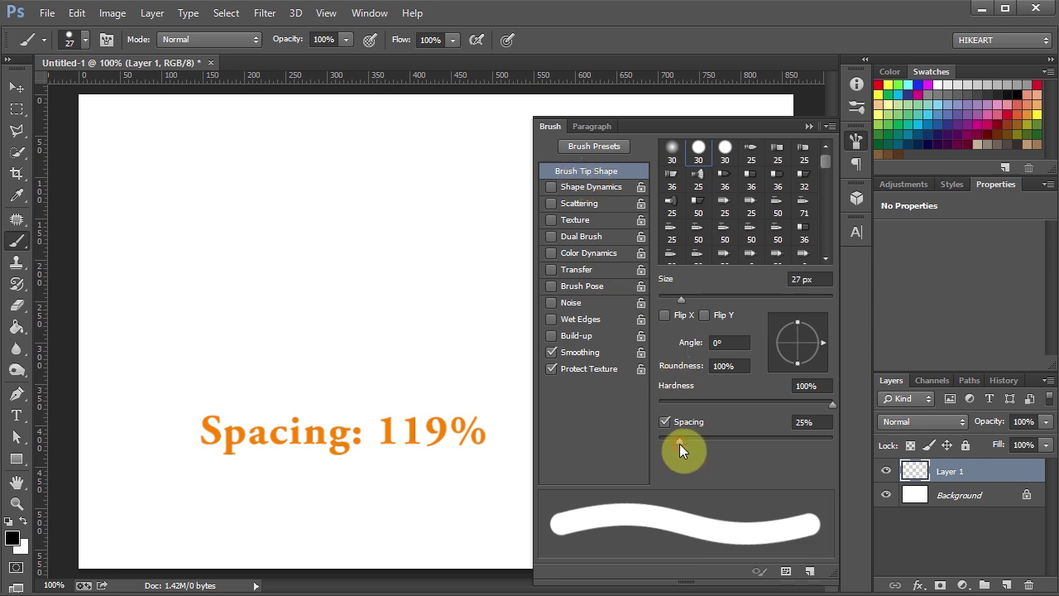
mouse_move(679, 443)
mouse_down()
mouse_move(822, 449)
mouse_move(753, 454)
mouse_up()
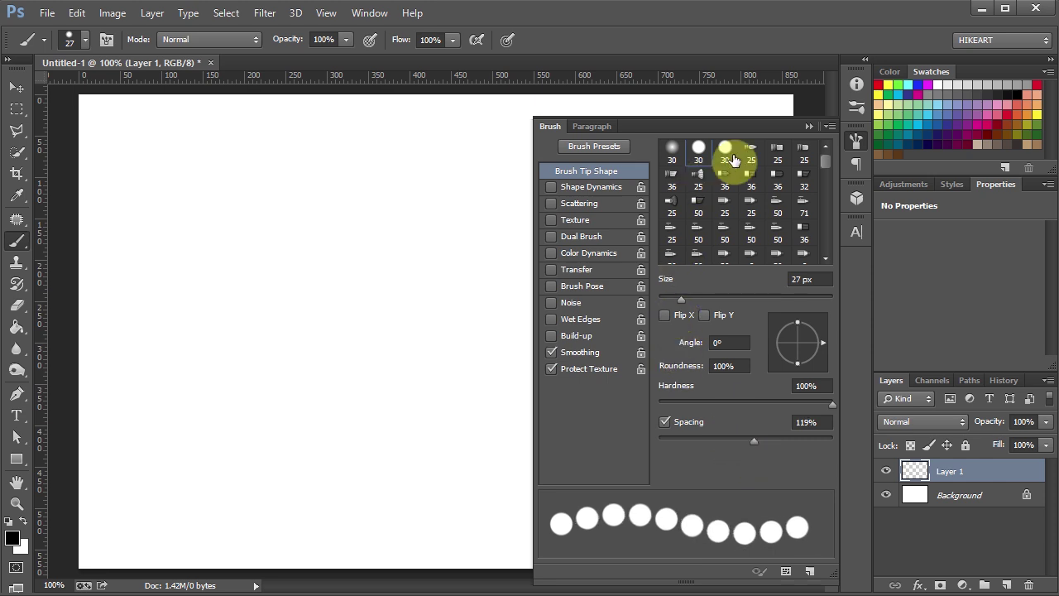
click(809, 126)
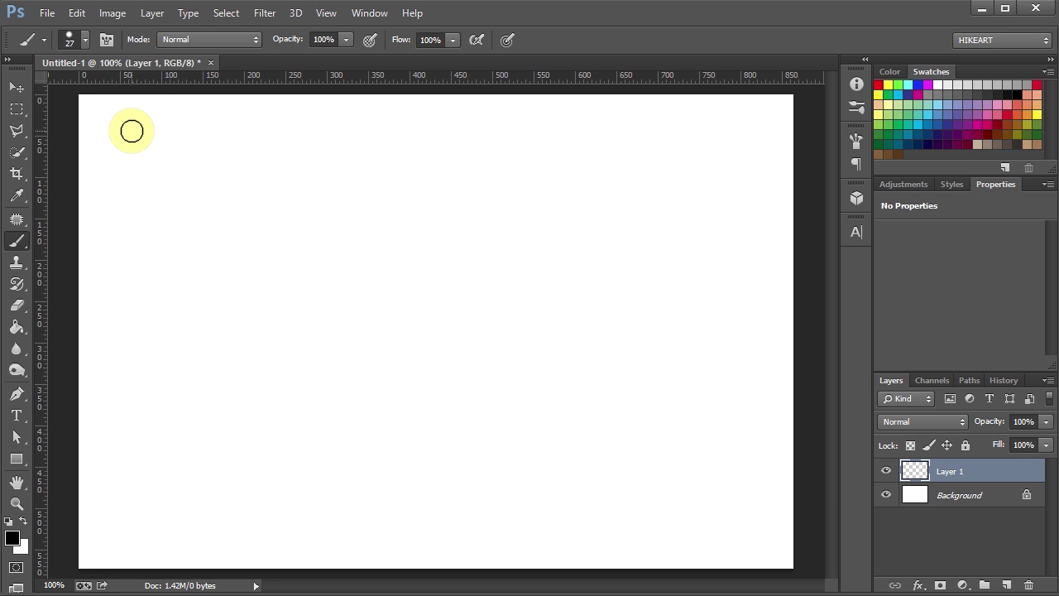
Step: Resize the brush to 10 px and paint a black dotted wavy line across the canvas top
key(bracketleft)
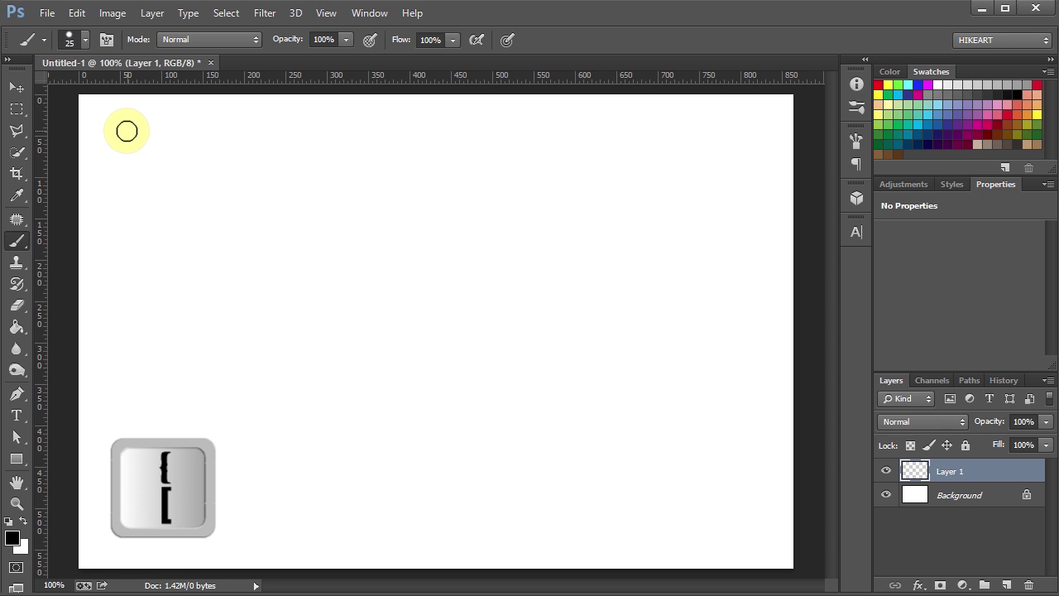
key(bracketleft)
key(bracketright)
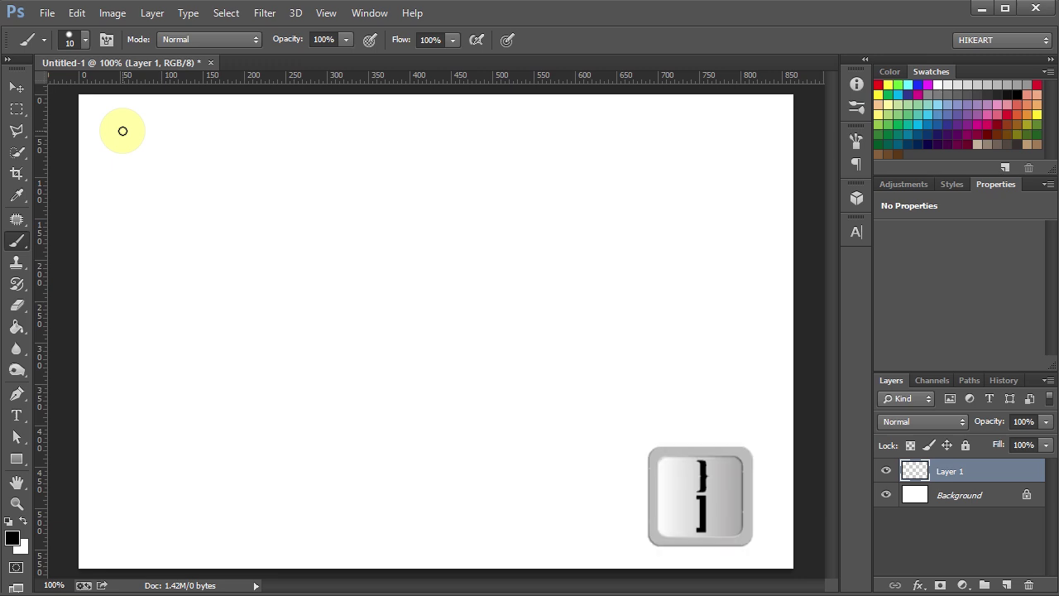
key(bracketright)
key(bracketright)
key(bracketright)
key(bracketright)
key(bracketright)
key(bracketright)
key(bracketright)
key(bracketleft)
key(bracketleft)
key(bracketleft)
key(bracketleft)
key(bracketleft)
key(bracketleft)
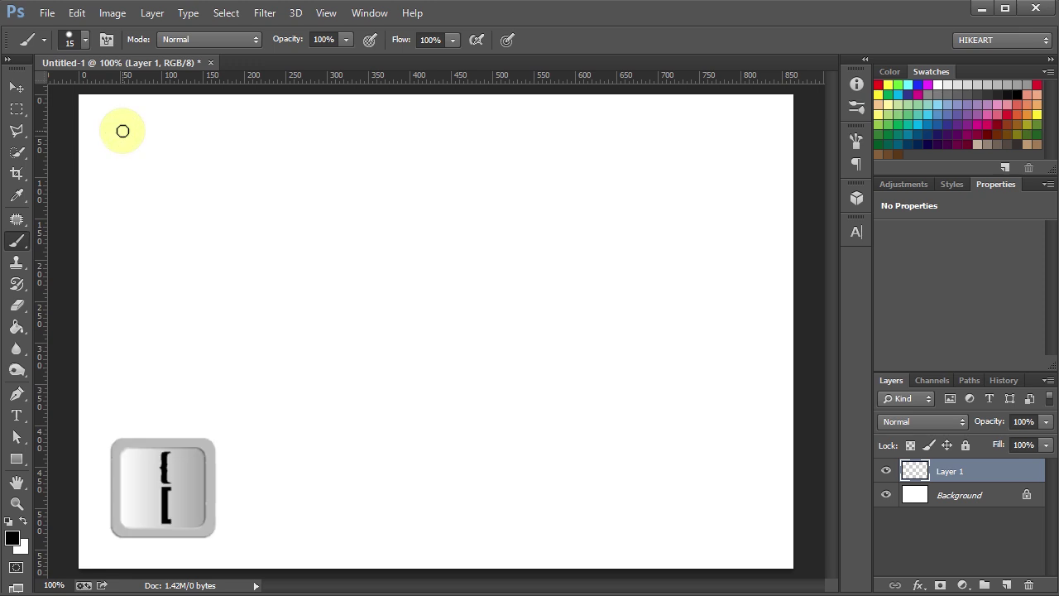
mouse_move(103, 155)
mouse_down()
mouse_move(194, 119)
mouse_move(332, 126)
mouse_move(454, 156)
mouse_move(574, 112)
mouse_move(656, 156)
mouse_move(749, 110)
mouse_up()
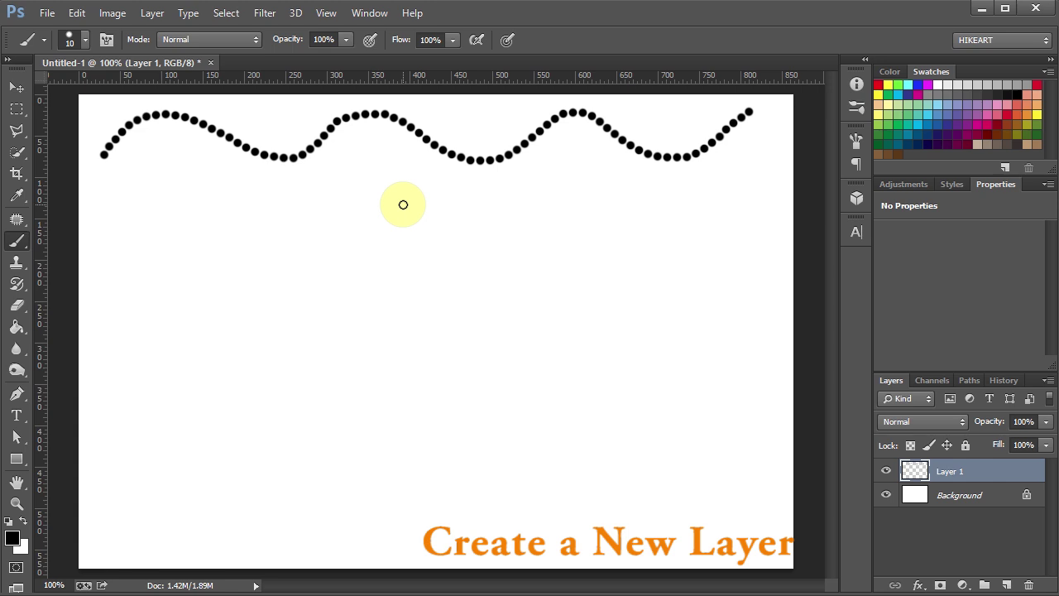
Step: On new Layer 2, paint a straight row of 20 px blue dots beneath the wave
click(1006, 585)
key(bracketright)
key(bracketright)
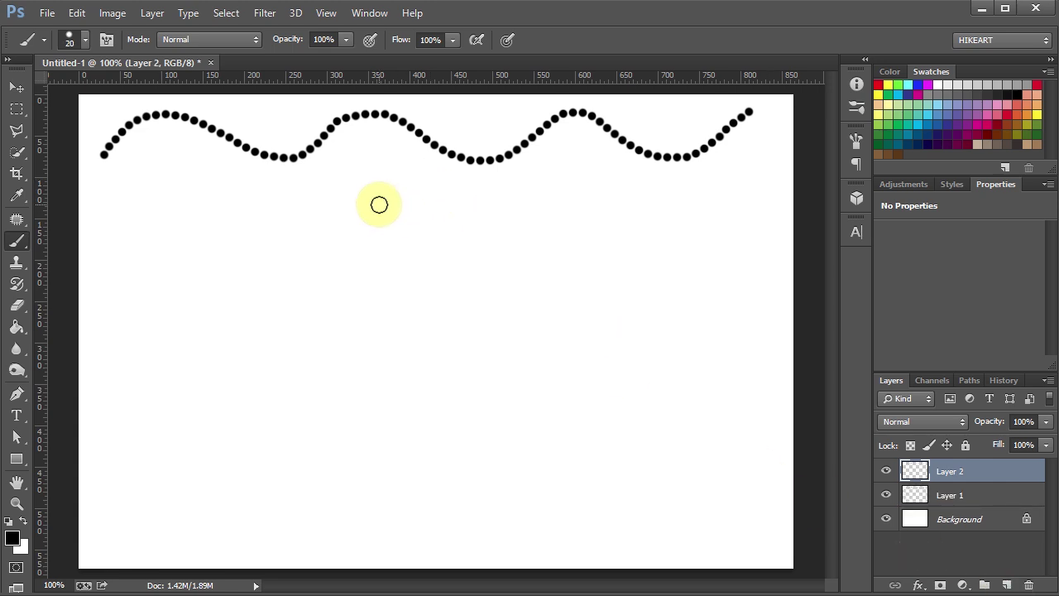
click(917, 84)
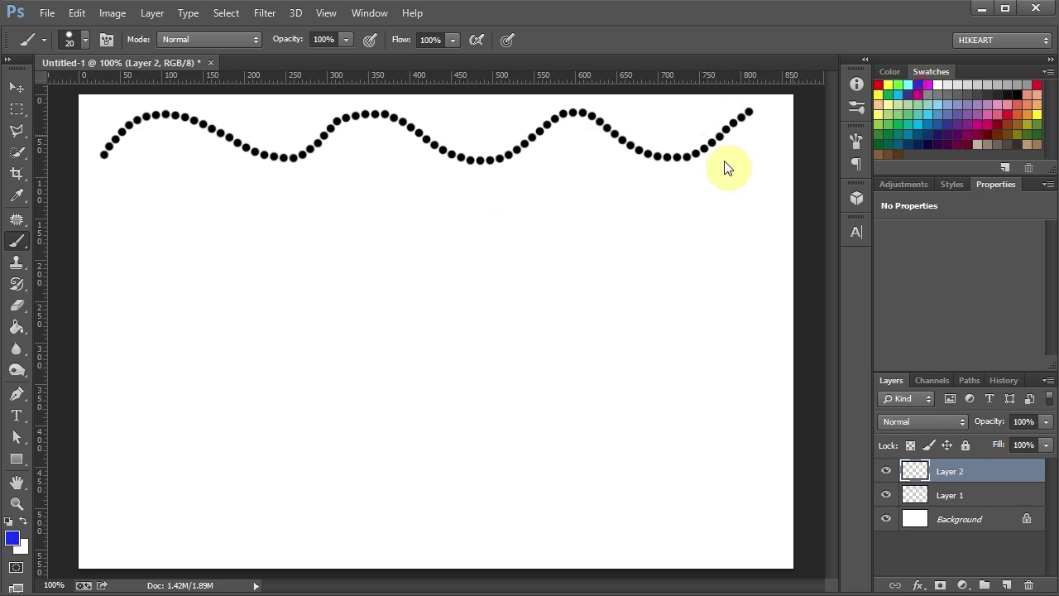
click(109, 186)
key(shift)
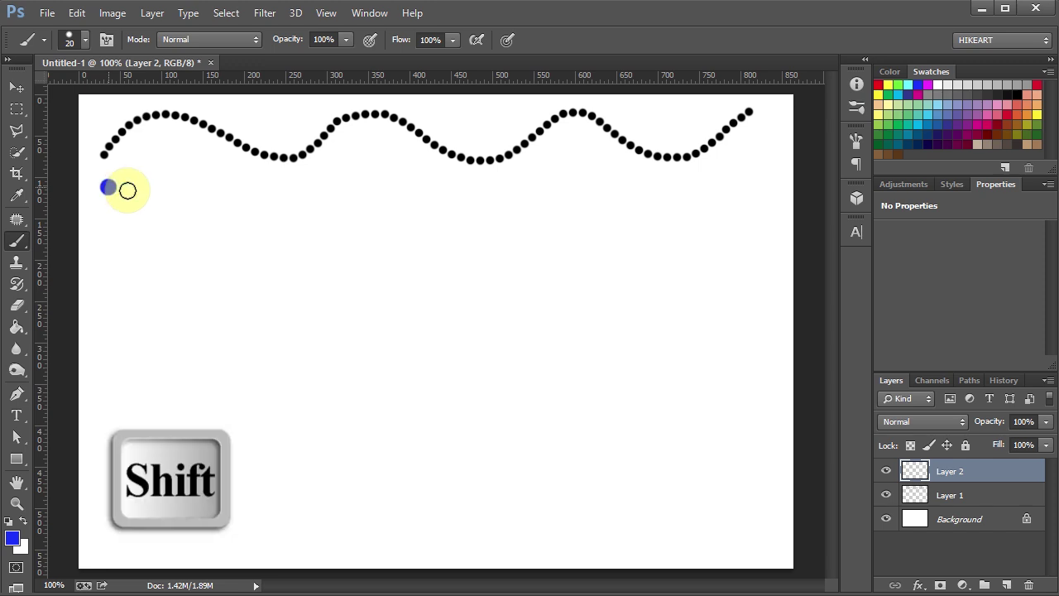
drag(128, 191, 770, 214)
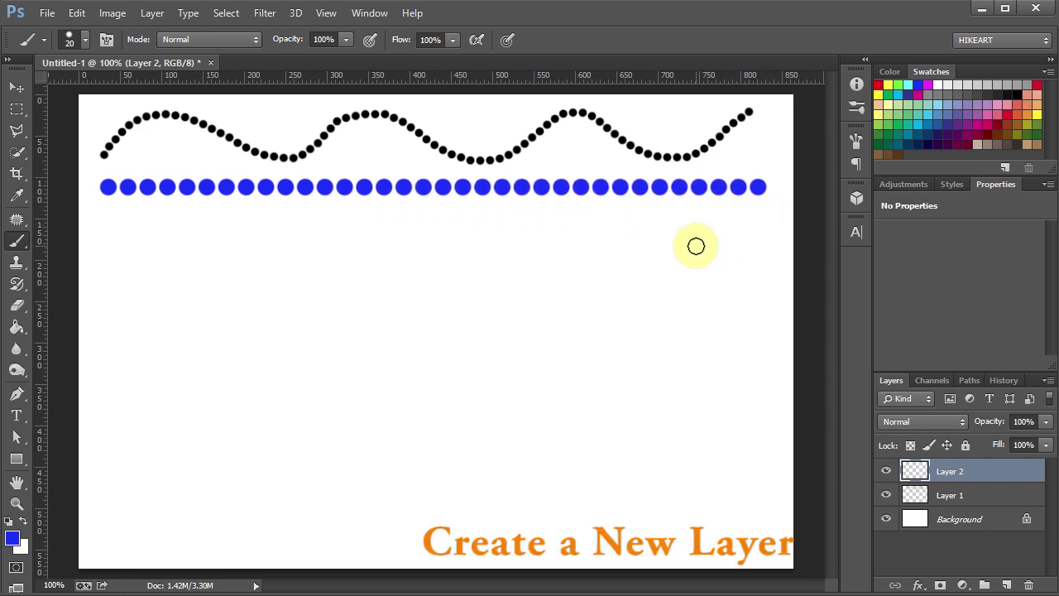
Step: Add Layer 3, switch to light green with a 10 px brush, and place the first dot
click(1006, 584)
click(890, 116)
key(bracketleft)
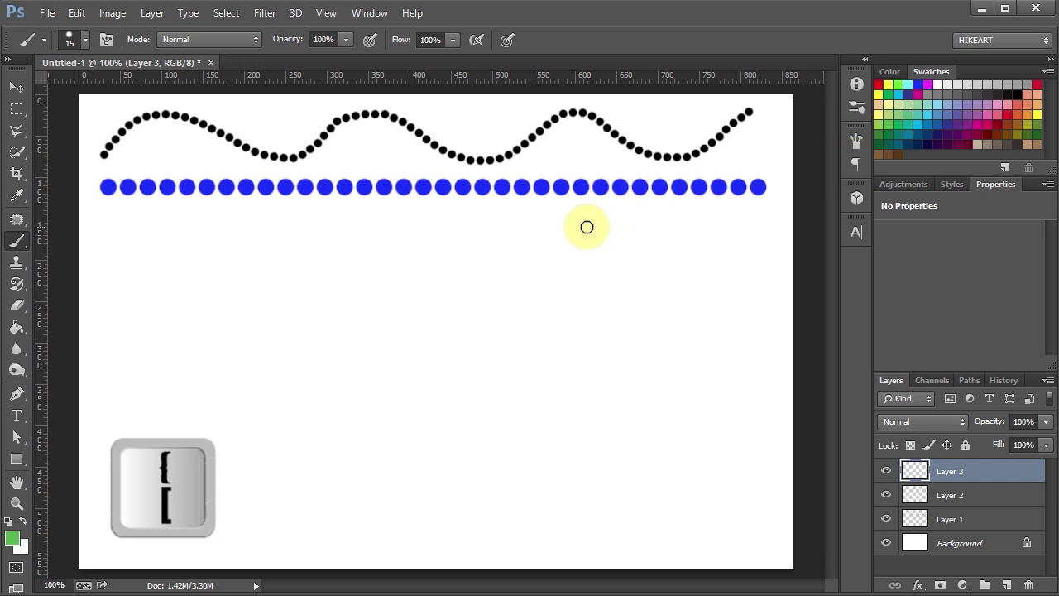
key(bracketleft)
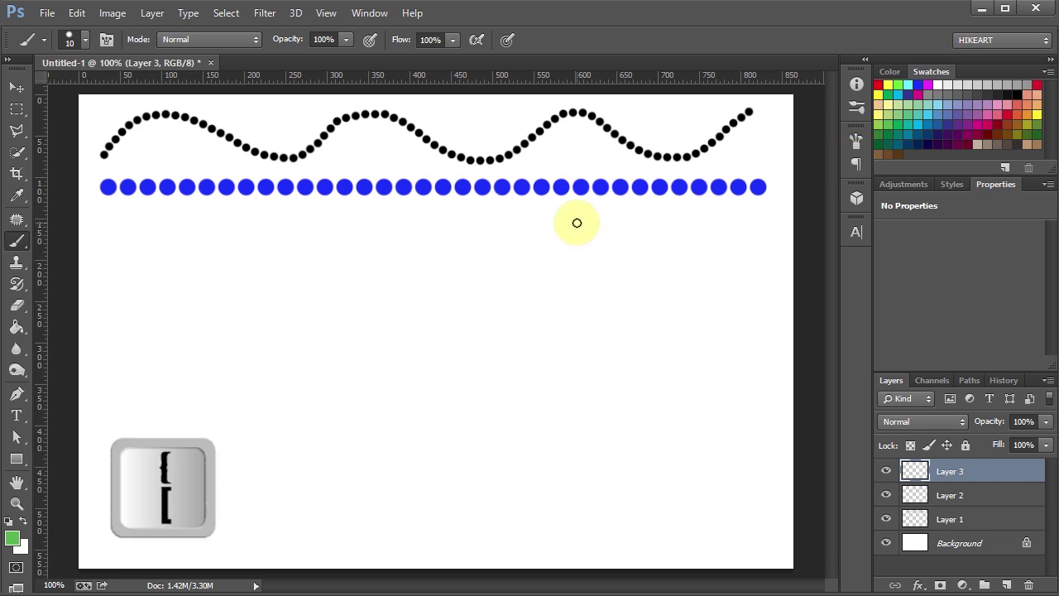
click(107, 217)
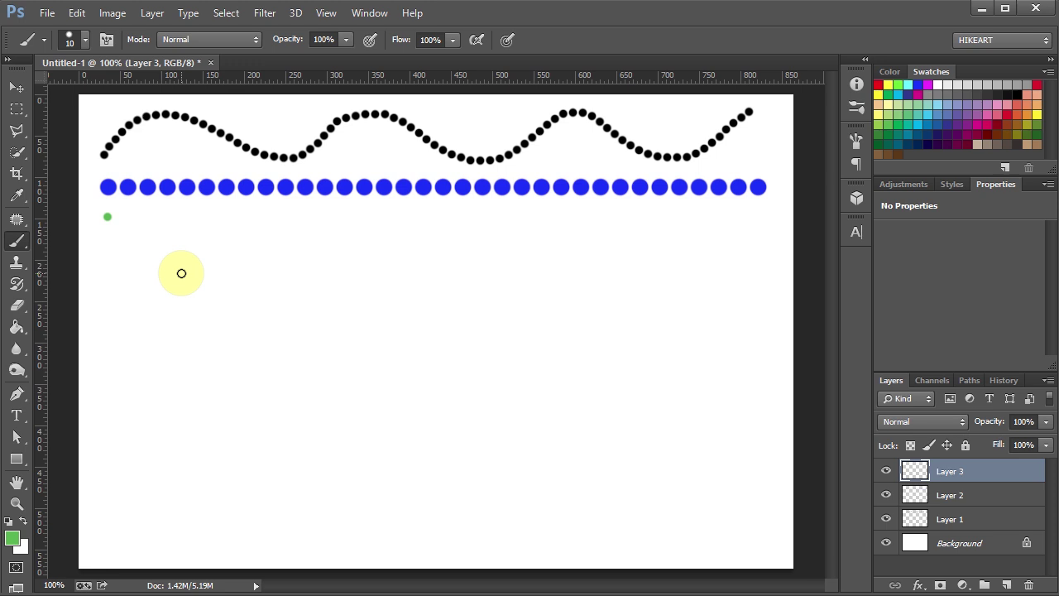
Step: Draw the green dotted zigzag across the canvas through alternating peaks and valleys
key(shift)
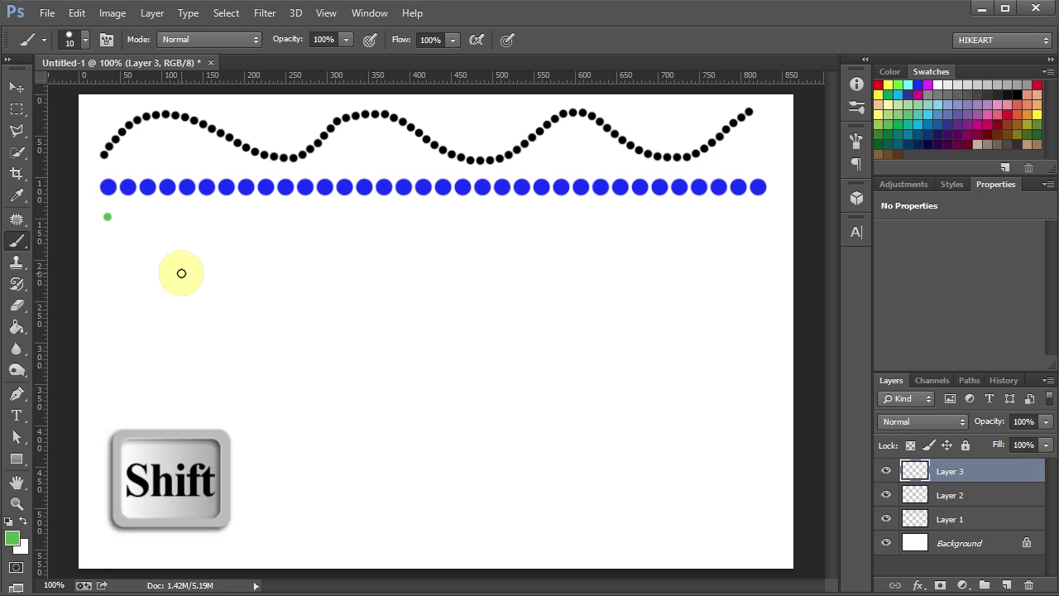
shift+click(181, 273)
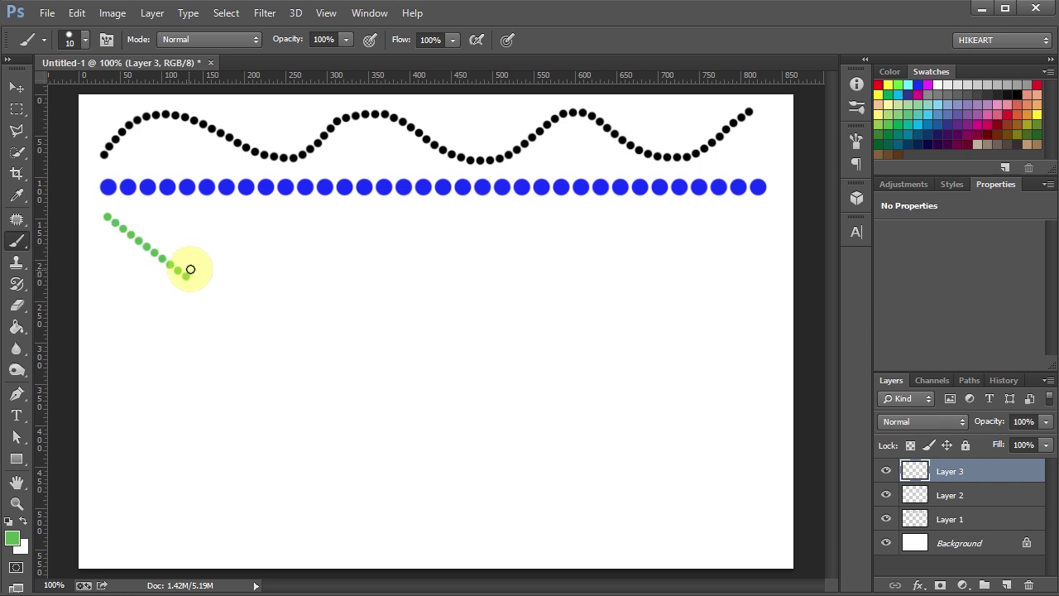
key(shift)
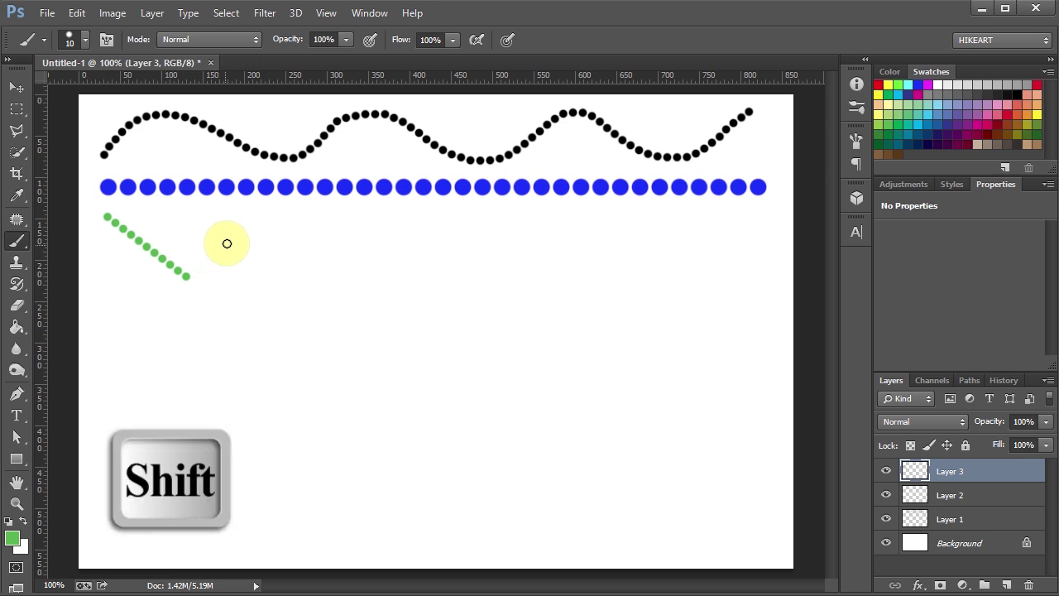
shift+click(267, 217)
shift+click(276, 213)
shift+click(354, 271)
shift+click(416, 204)
shift+click(477, 265)
shift+click(580, 202)
shift+click(755, 265)
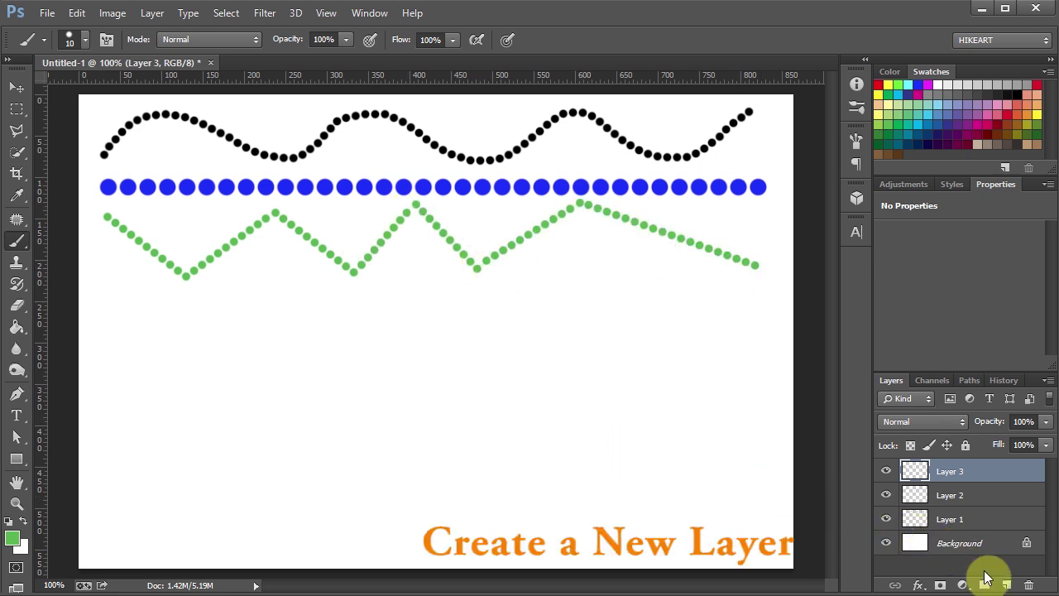
Step: Add Layer 4 and set the Ellipse Tool to draw in Path mode
click(1010, 585)
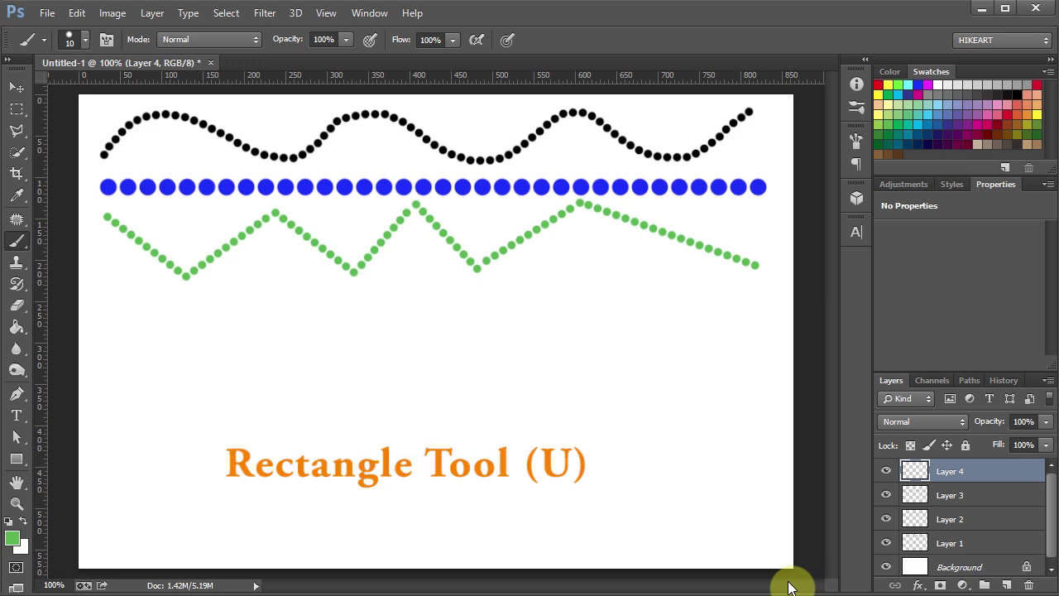
click(17, 459)
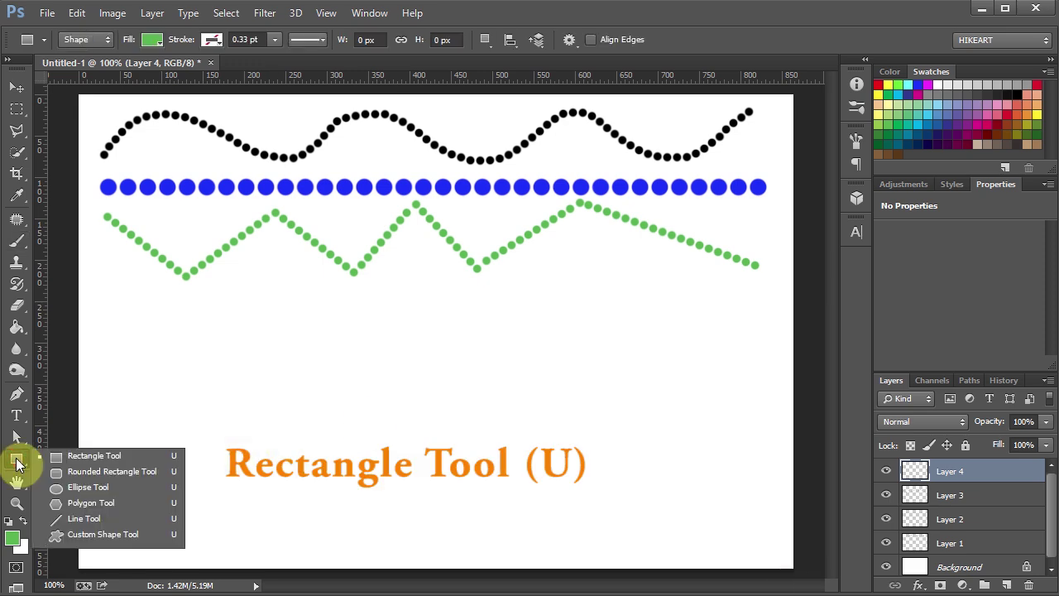
click(79, 490)
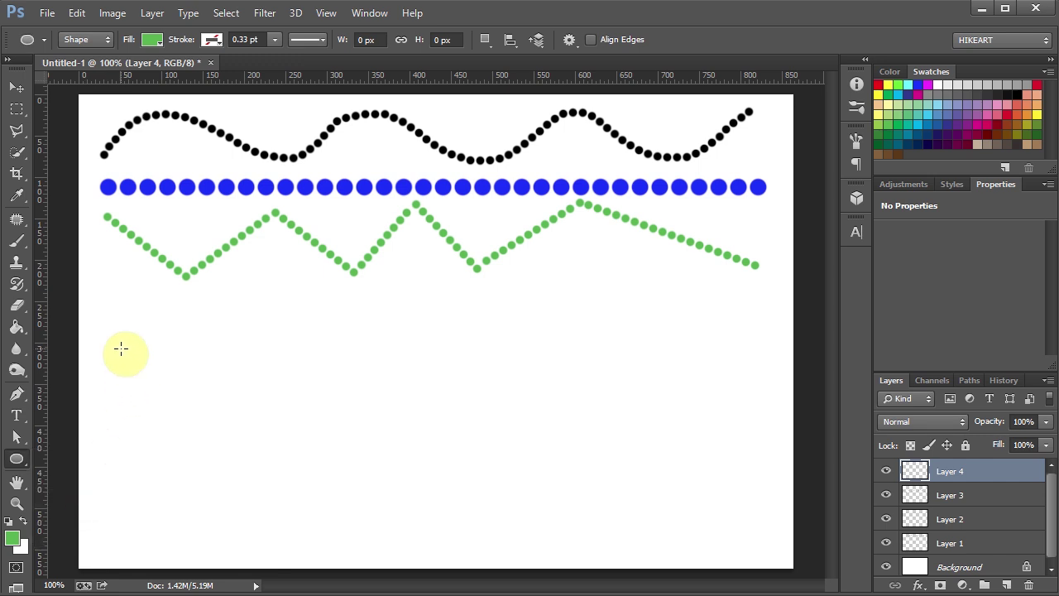
click(107, 39)
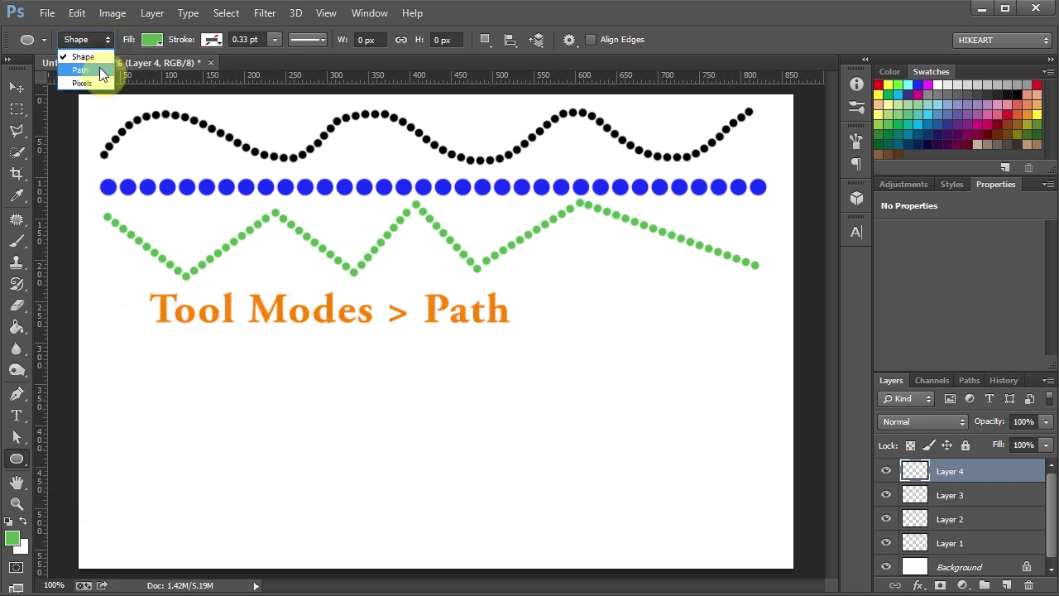
click(99, 69)
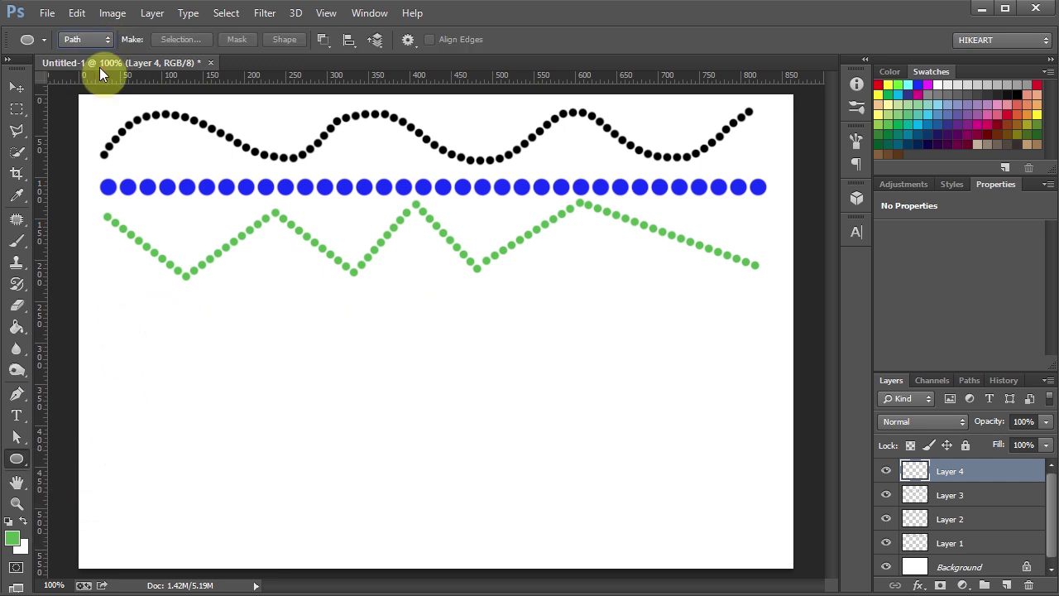
Step: Draw a circle path below the green zigzag and set the paint colour to purple
drag(115, 338, 414, 546)
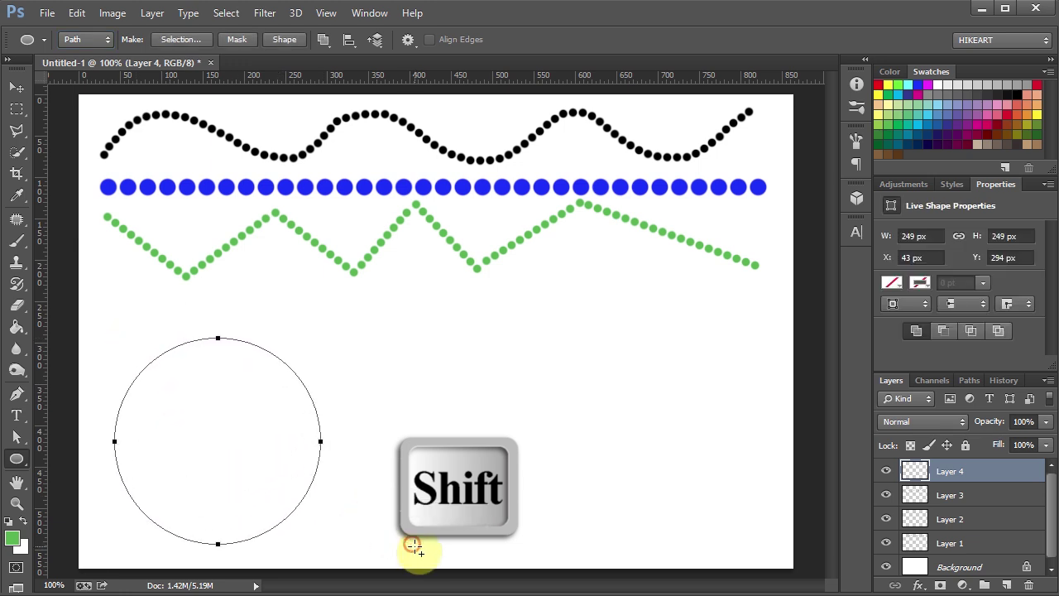
click(978, 122)
click(968, 124)
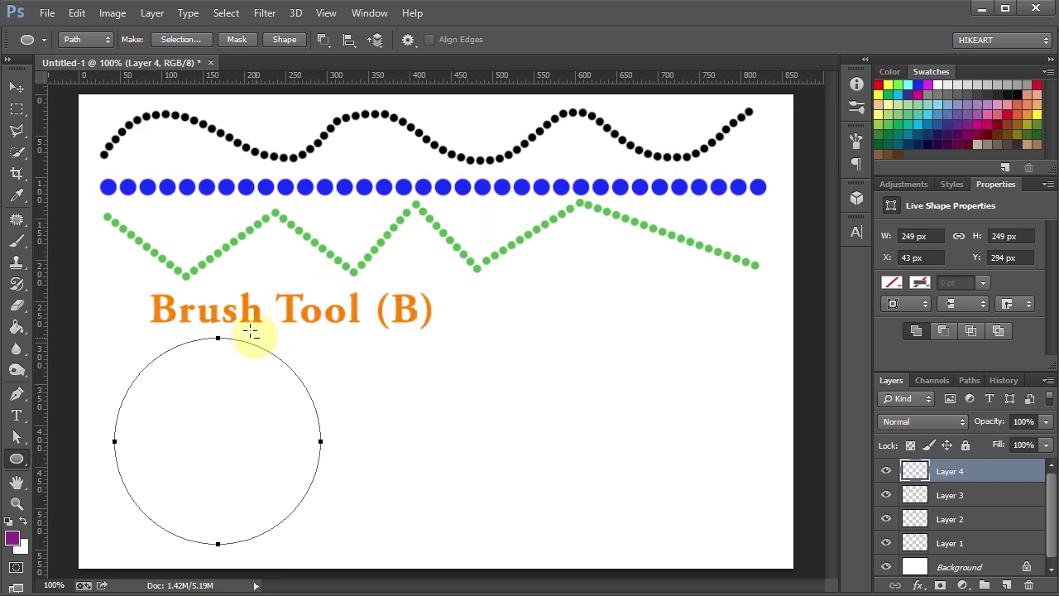
Step: Set the brush to 11 px with spacing widened to about 214%
click(16, 240)
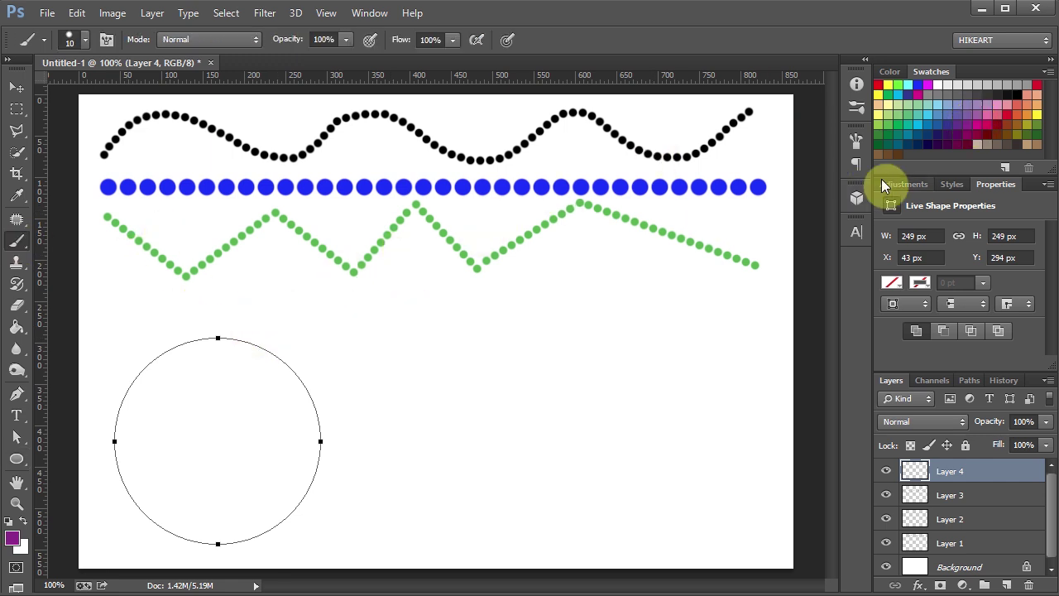
click(860, 138)
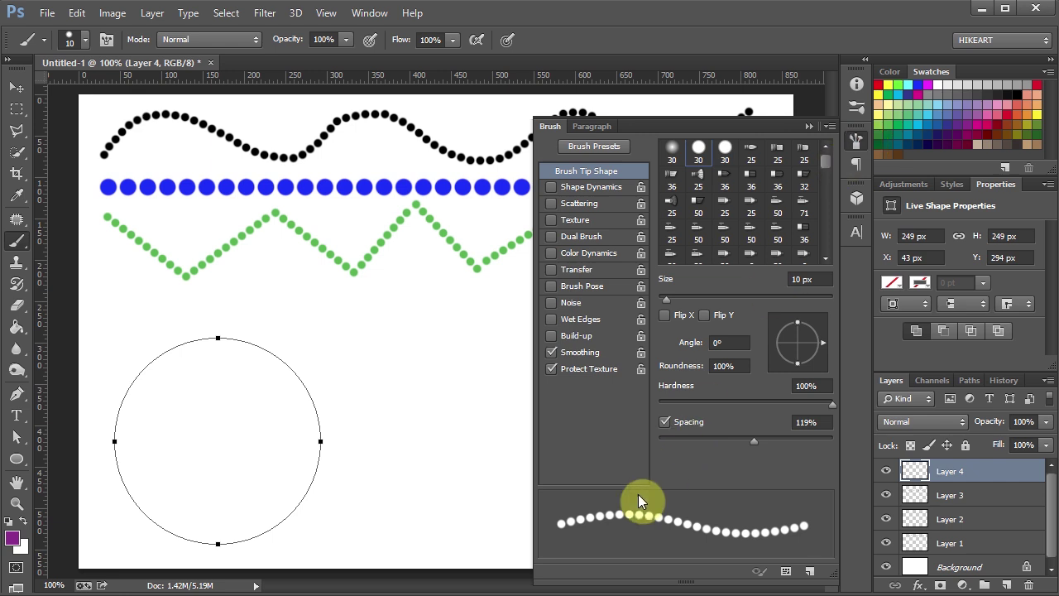
drag(666, 298, 669, 297)
drag(750, 444, 790, 437)
Step: Stroke the circle path with the purple dotted brush, then delete the path
click(807, 126)
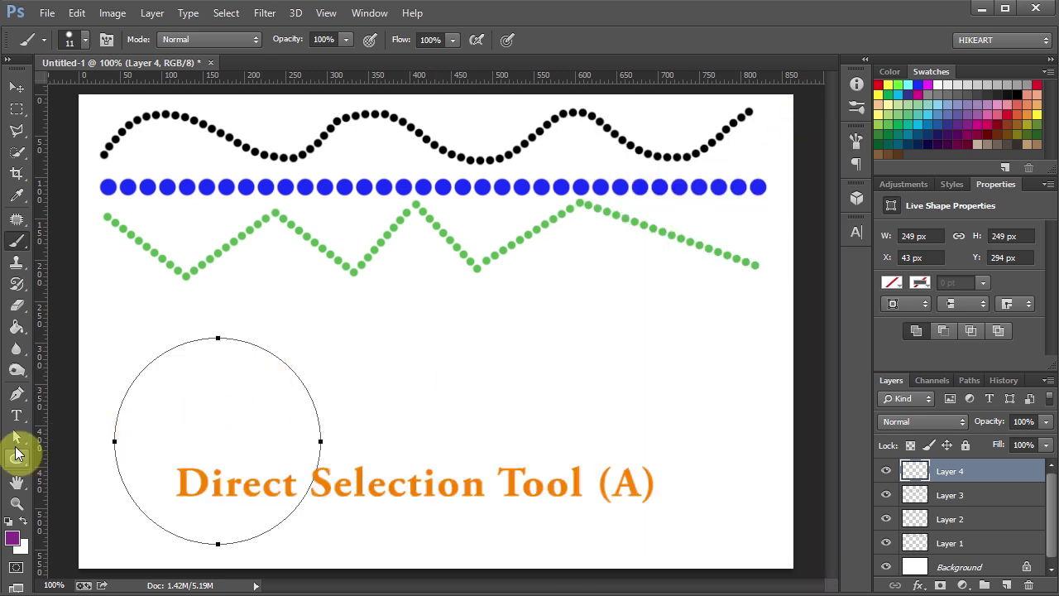
click(21, 442)
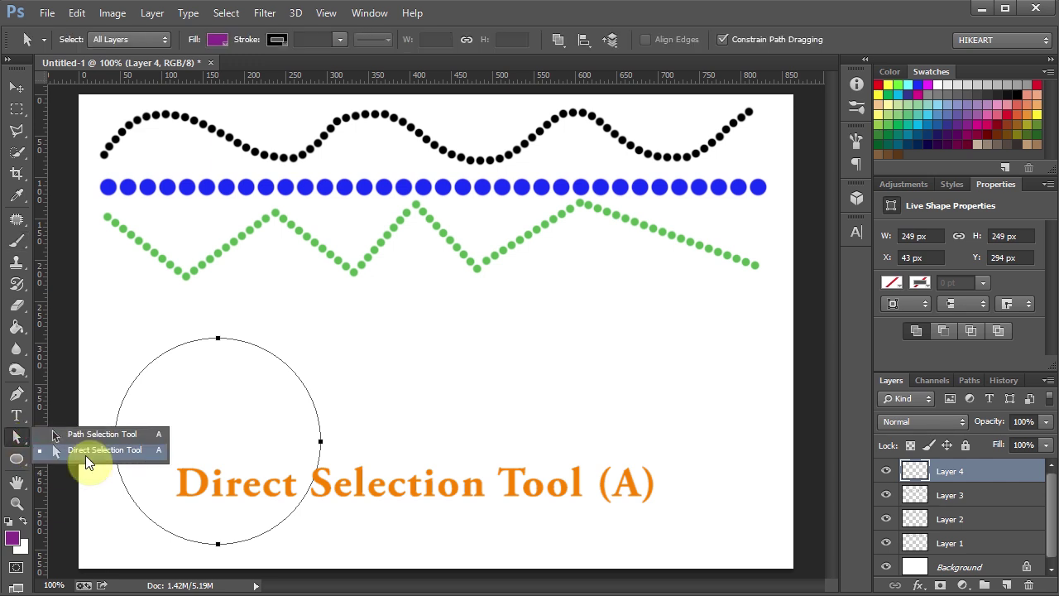
click(82, 453)
right_click(261, 362)
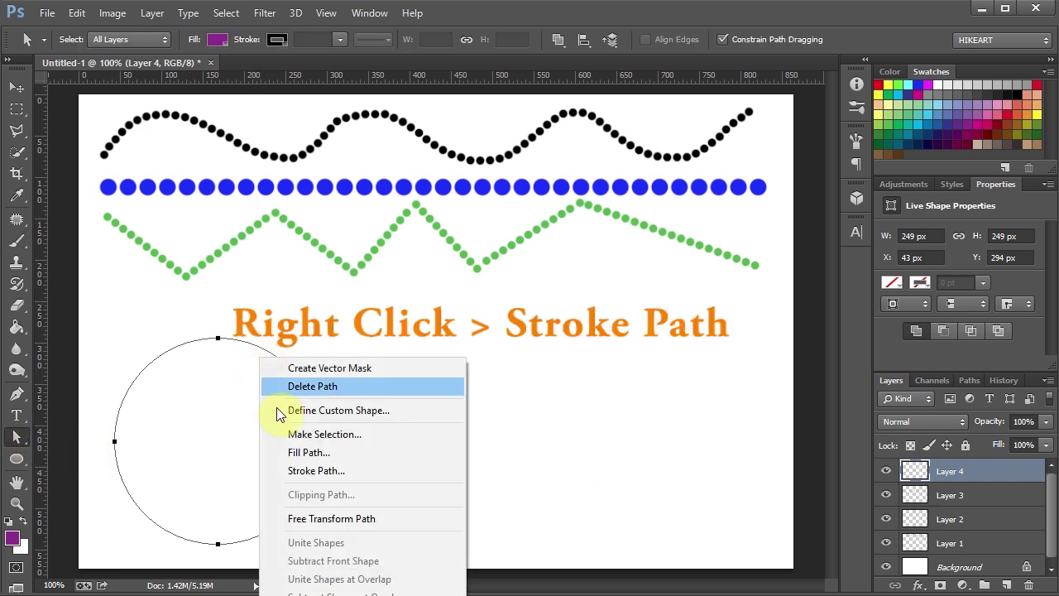
click(376, 470)
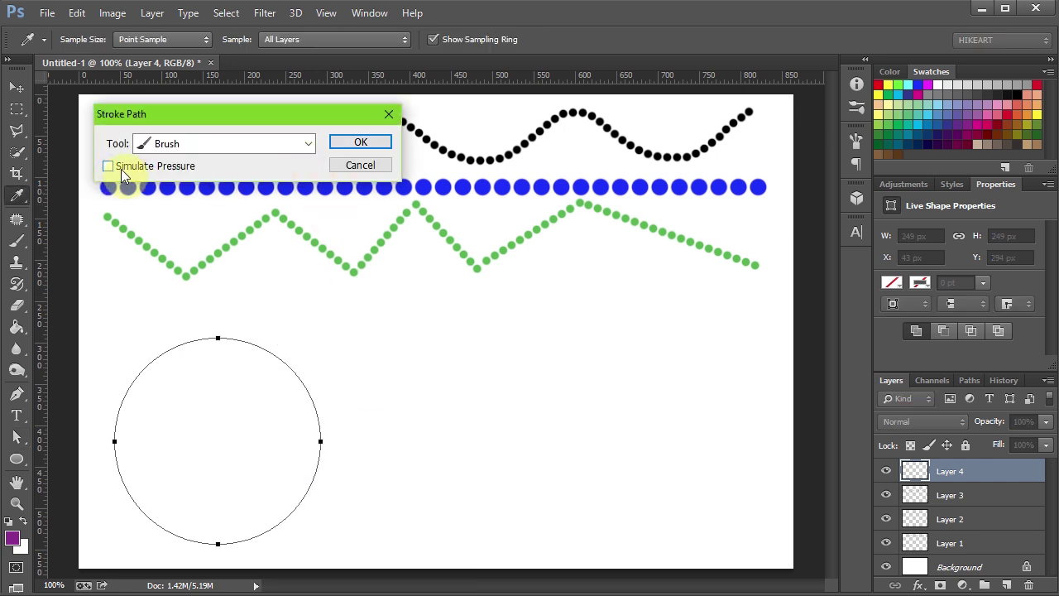
click(358, 140)
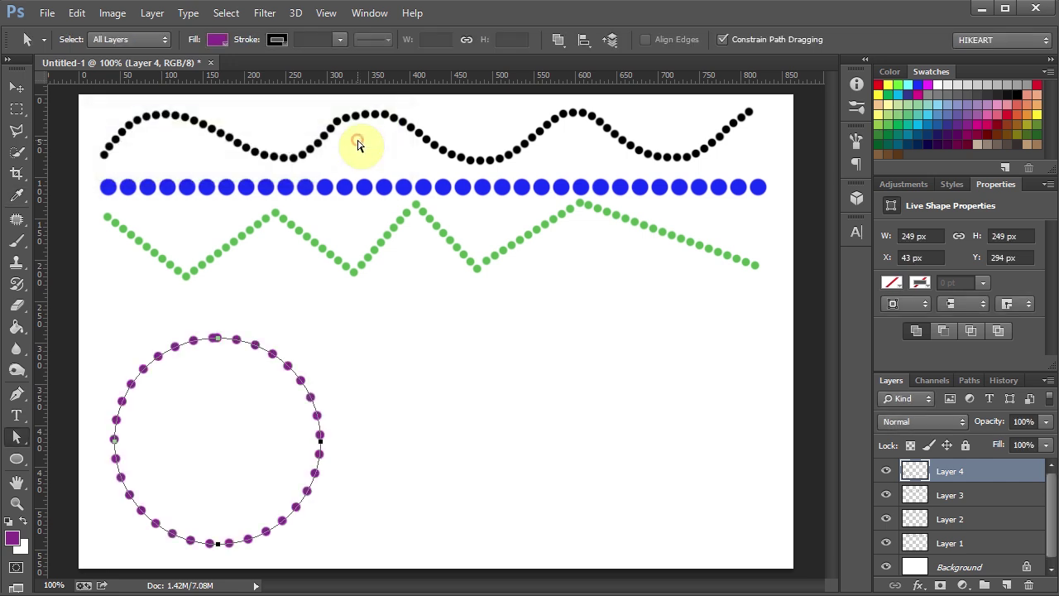
right_click(281, 362)
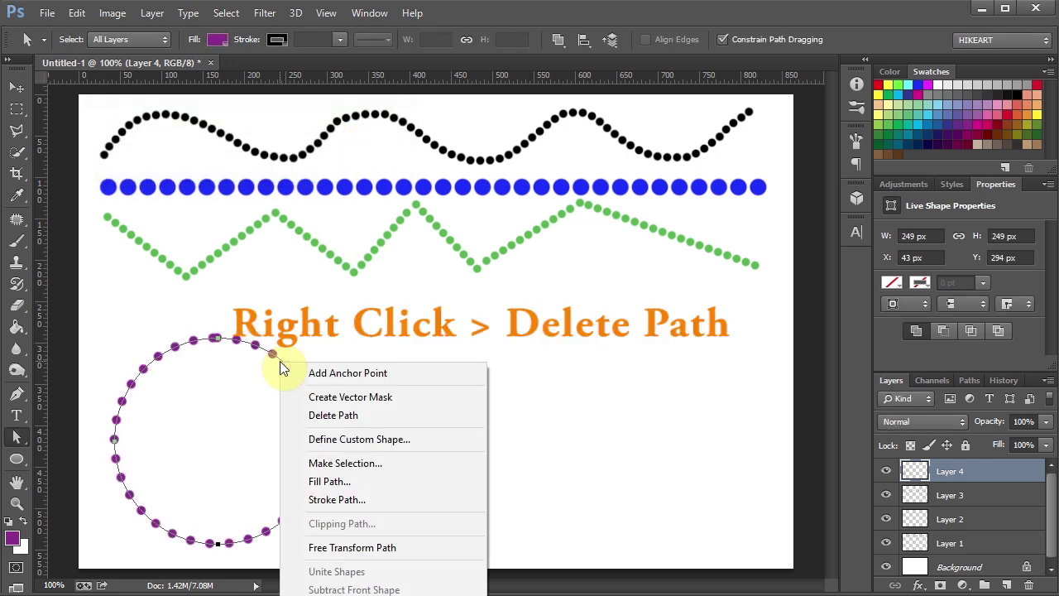
click(356, 418)
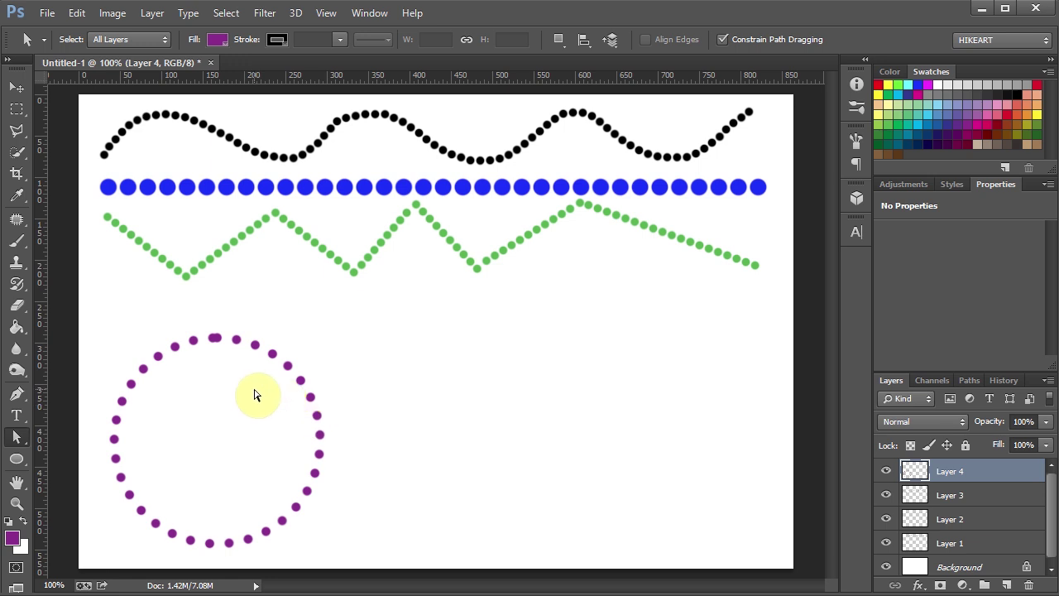
Step: Zoom in on the doubled dots at the circle's top, then undo the path deletion and the purple dotted circle
key(z)
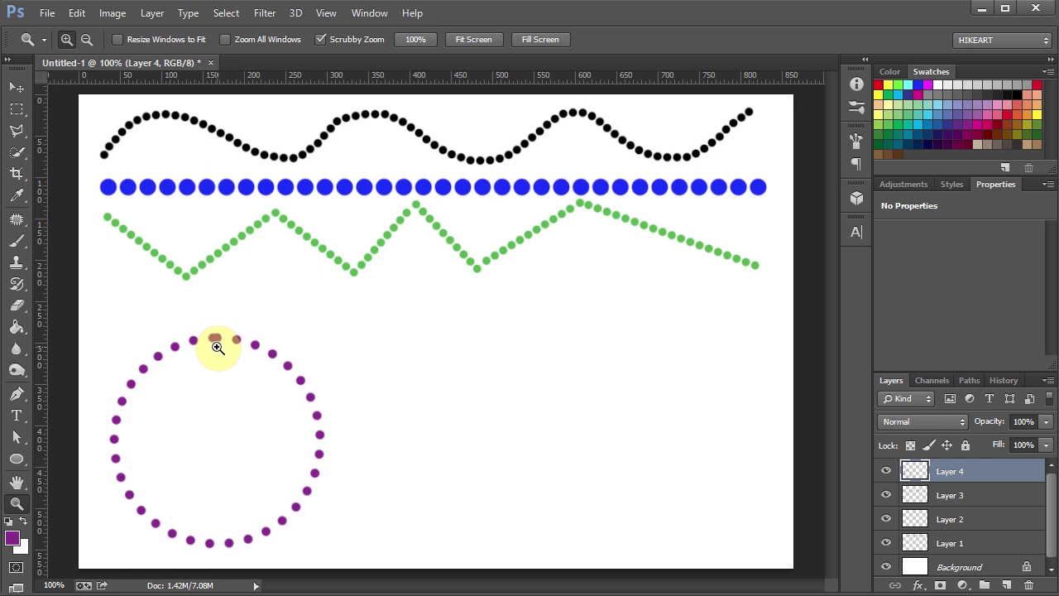
click(216, 347)
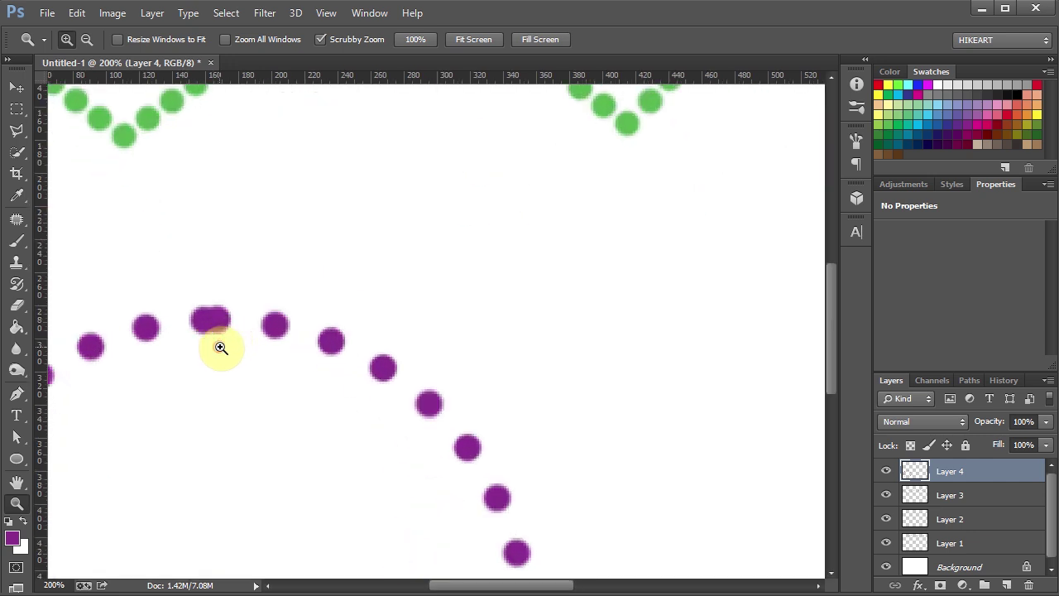
click(214, 334)
click(214, 335)
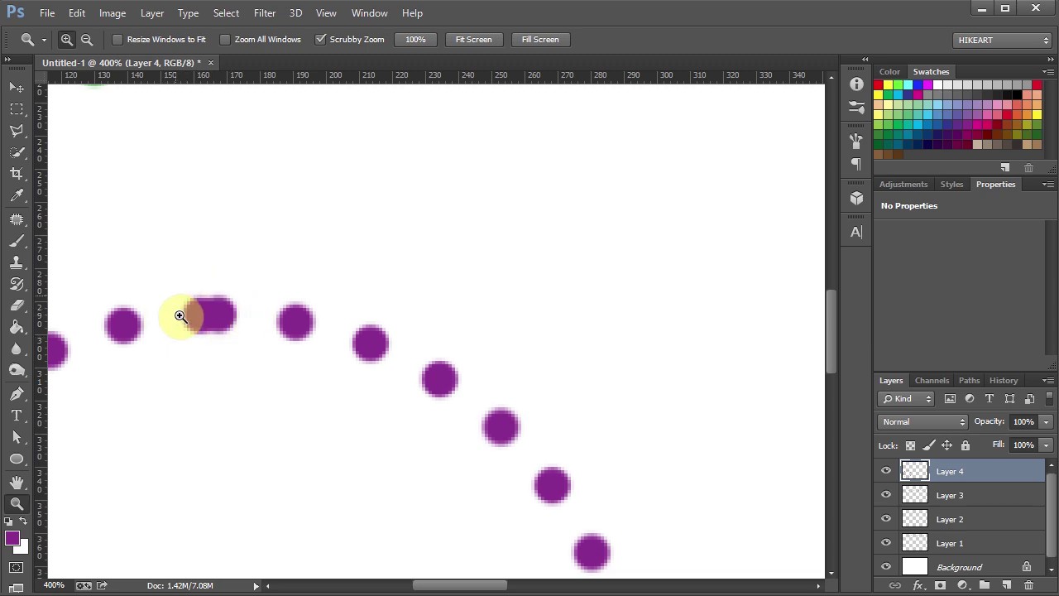
key(ctrl+0)
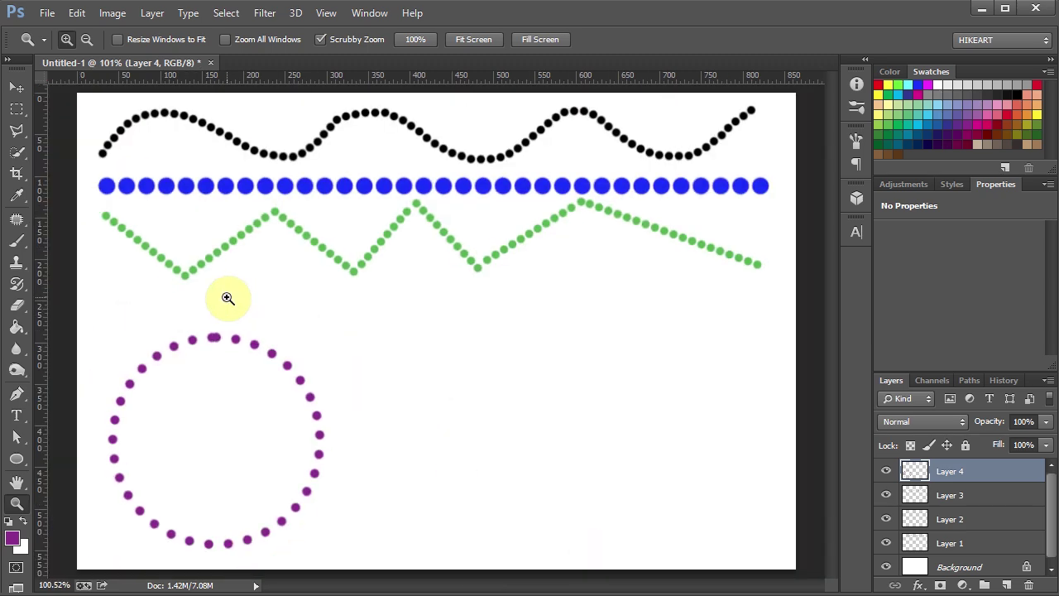
key(ctrl+z)
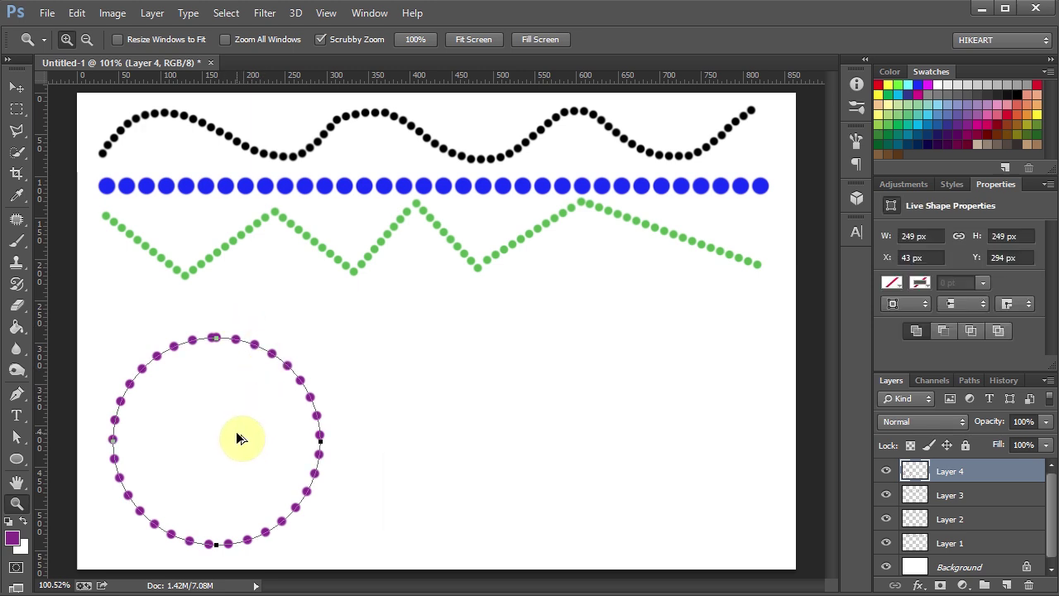
key(ctrl+alt+z)
key(ctrl+alt+z)
key(ctrl+alt+z)
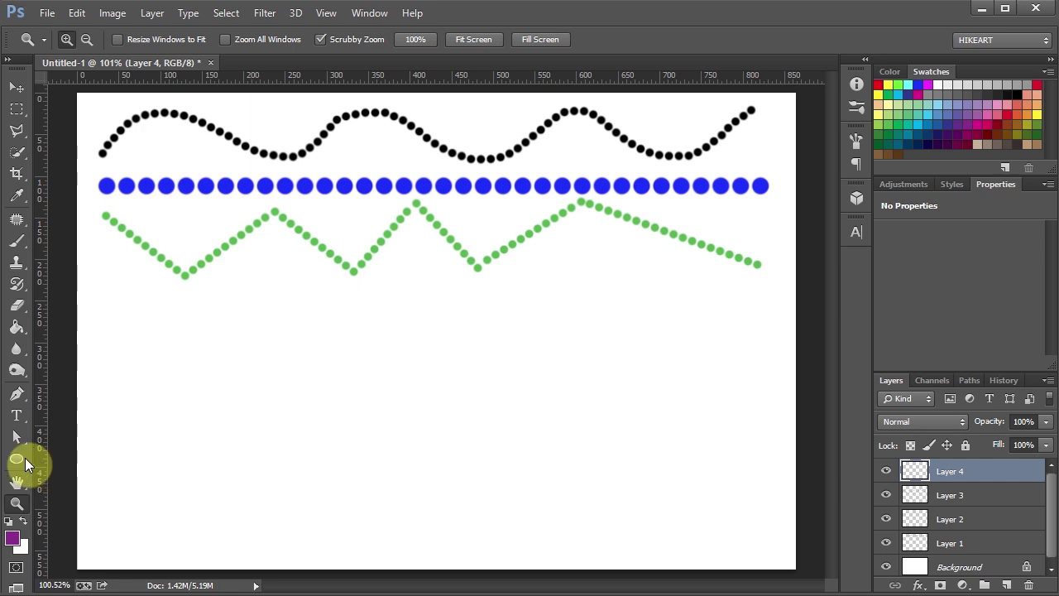
Step: Draw a circle shape below the green zigzag with the Ellipse tool in Shape mode
click(24, 458)
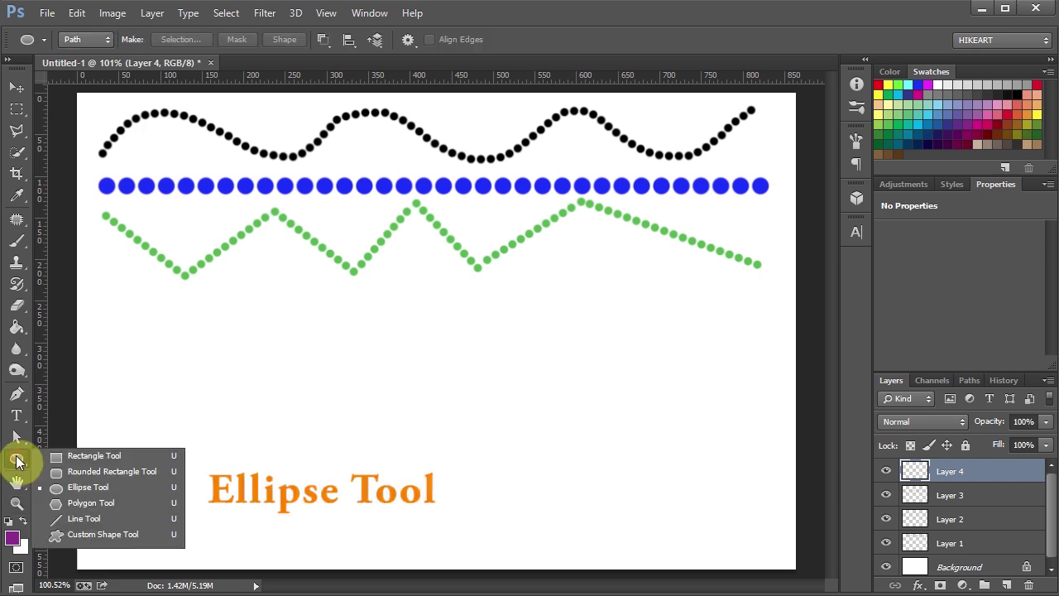
click(97, 489)
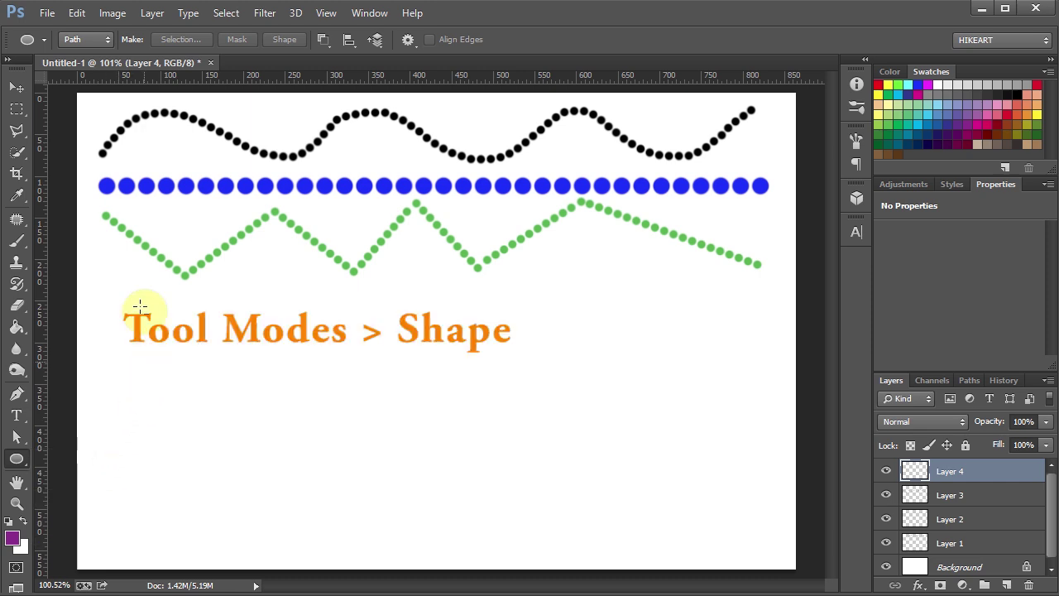
click(103, 39)
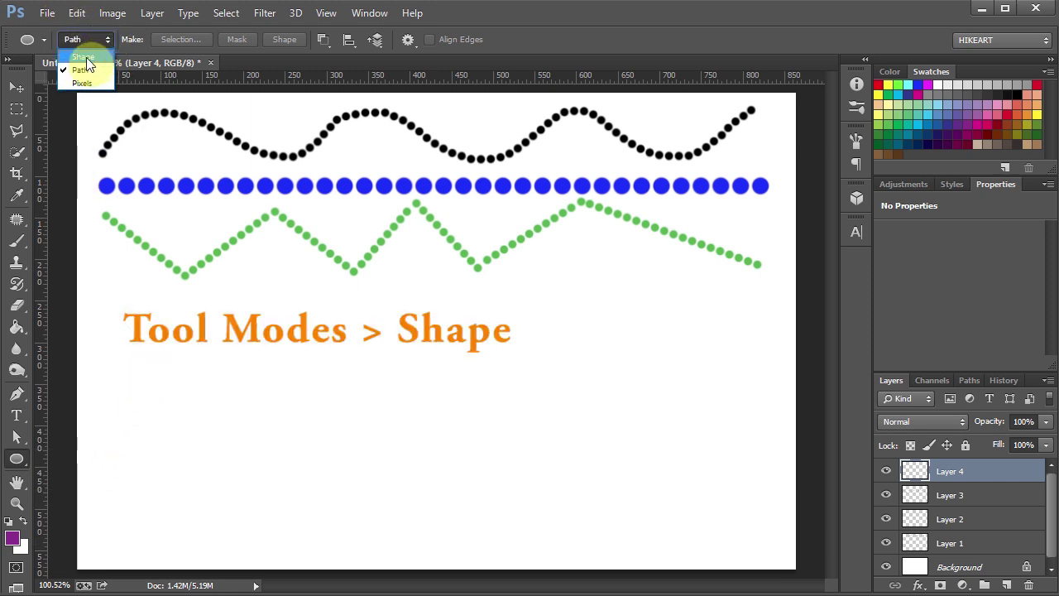
click(96, 58)
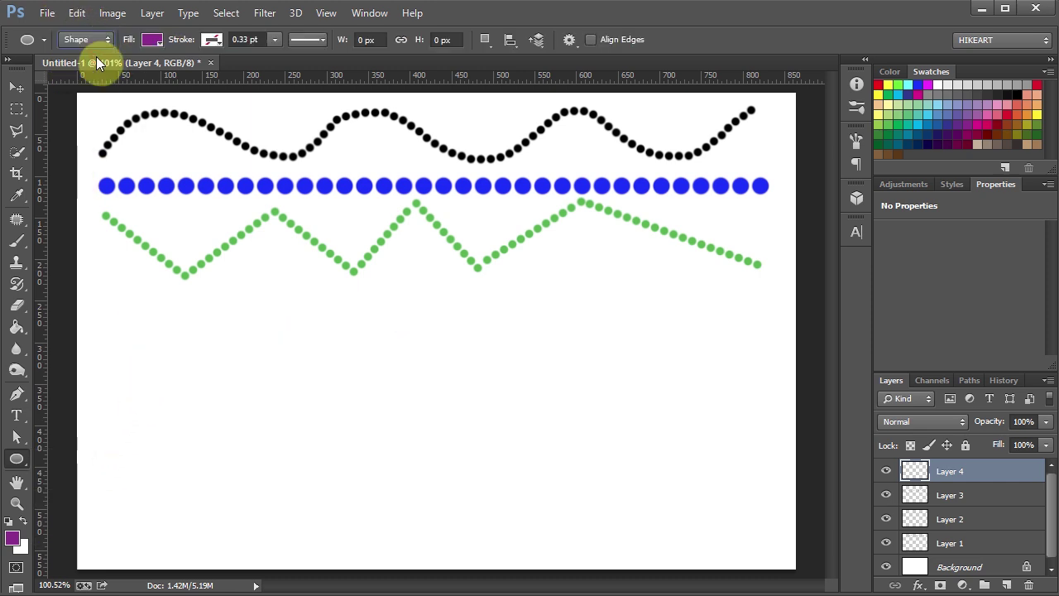
drag(110, 334, 382, 532)
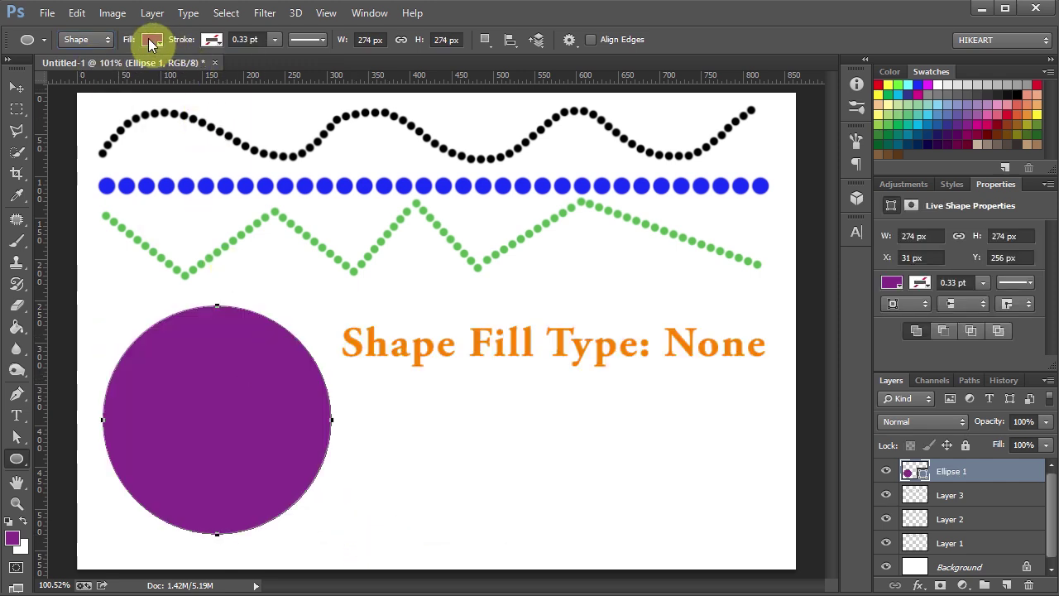
Step: Give the circle No Color fill and a purple 14.77 pt stroke
click(150, 40)
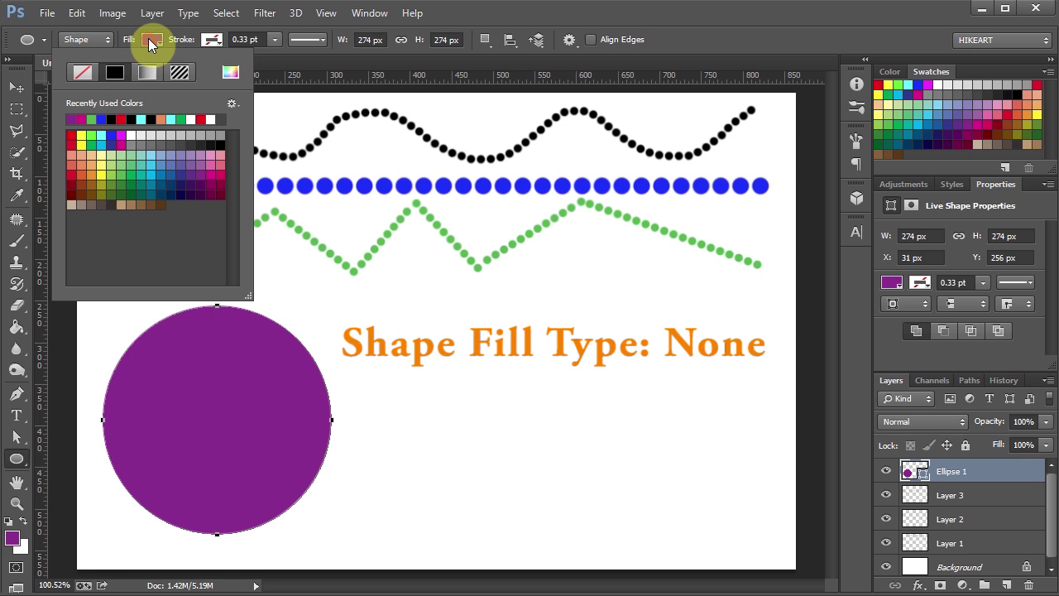
click(81, 72)
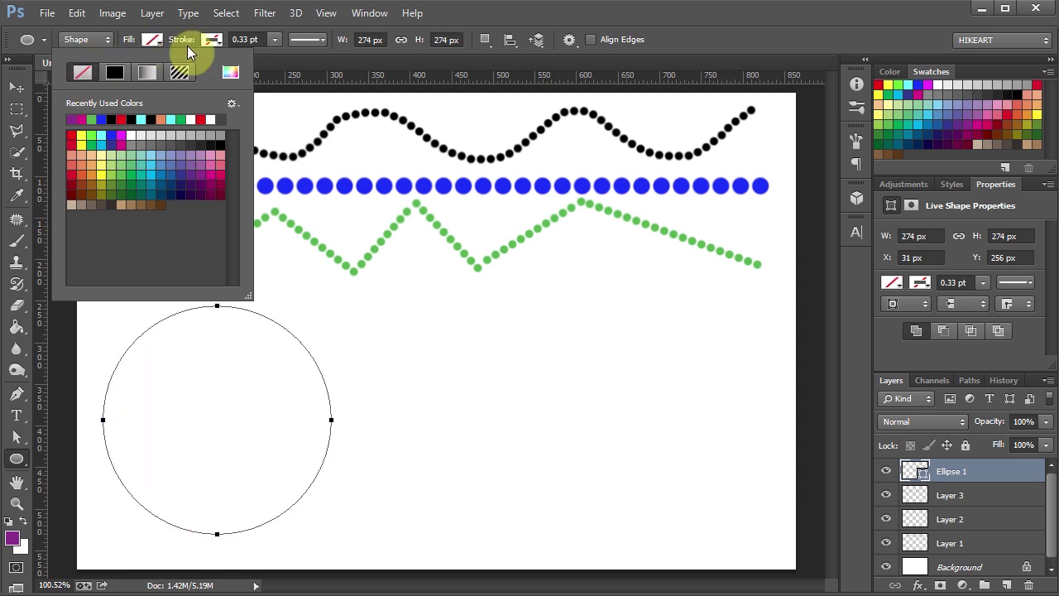
click(211, 39)
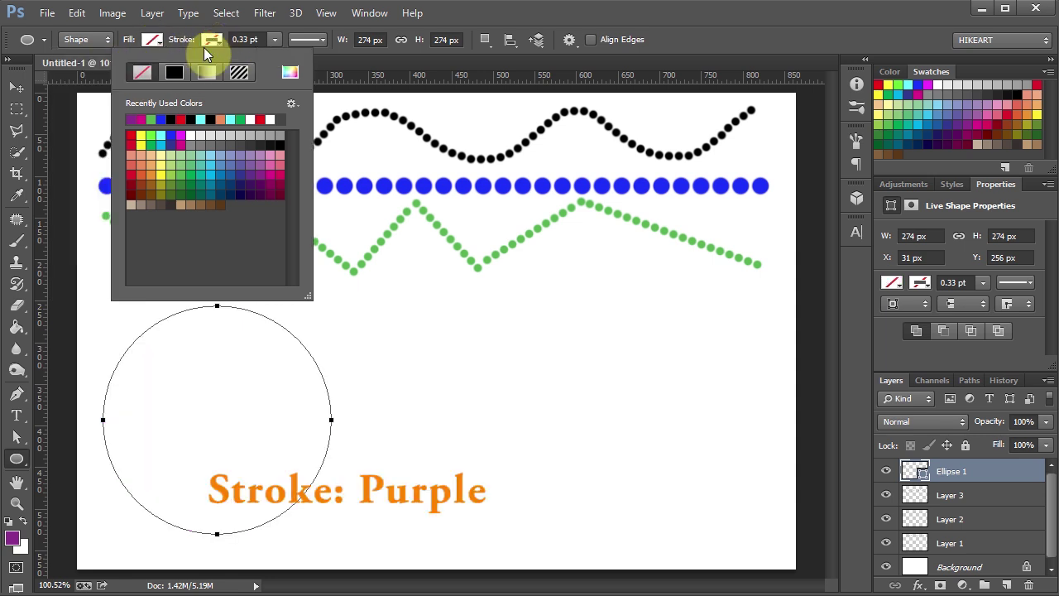
click(136, 114)
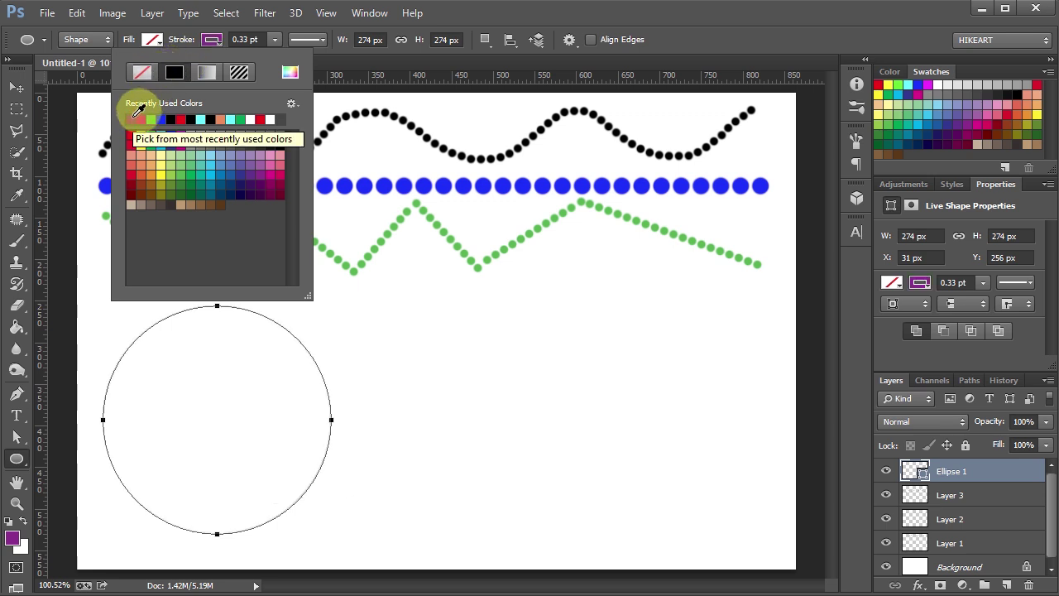
click(217, 38)
click(277, 39)
mouse_move(280, 54)
mouse_down()
mouse_move(314, 58)
mouse_move(303, 57)
mouse_up()
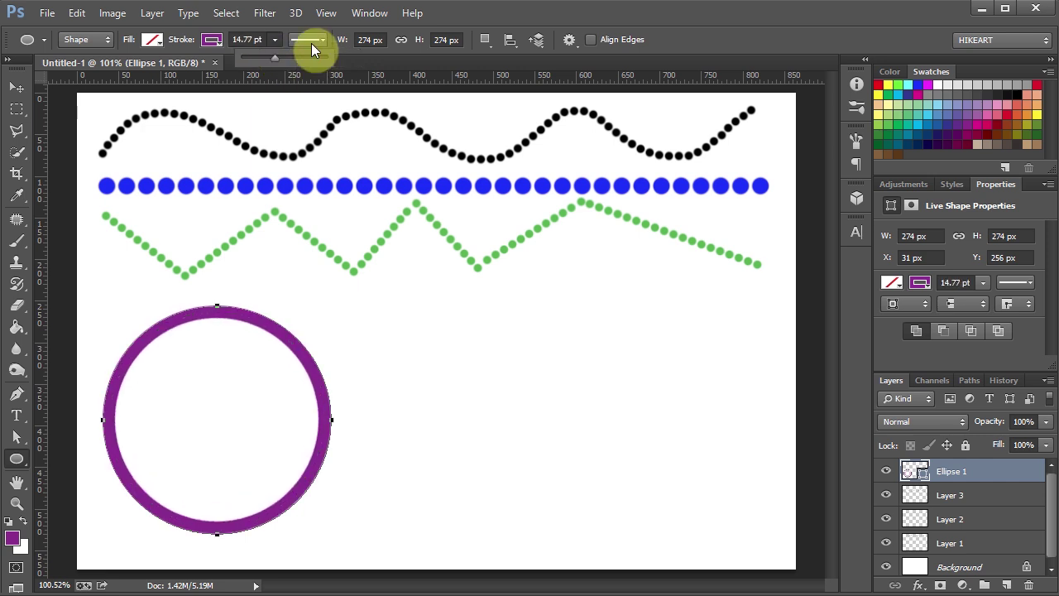
Step: Apply the dotted stroke preset to the circle's outline with alignment set to Center
click(310, 40)
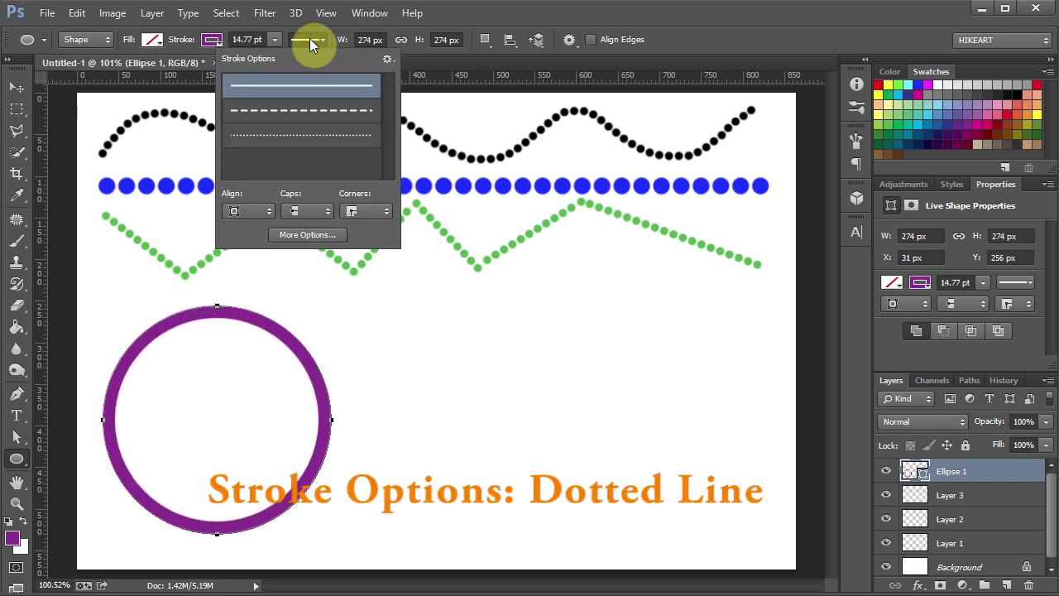
click(306, 137)
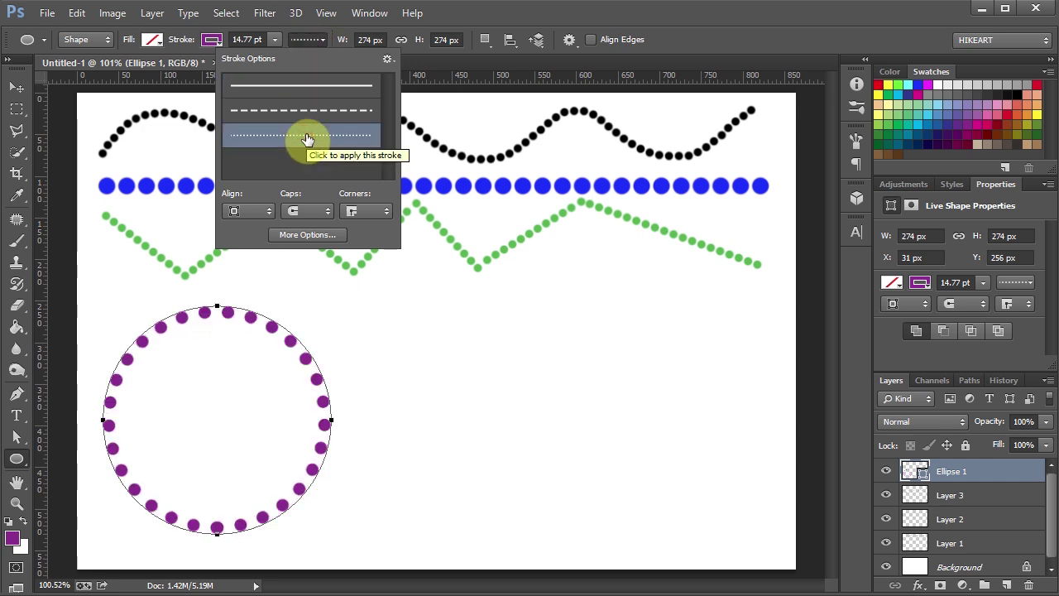
click(266, 210)
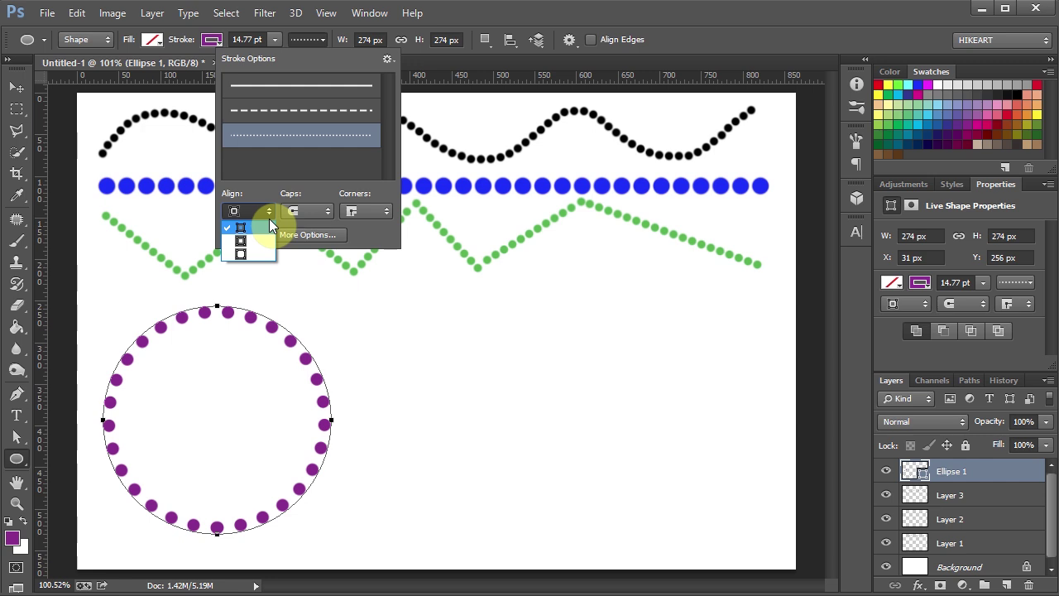
click(269, 238)
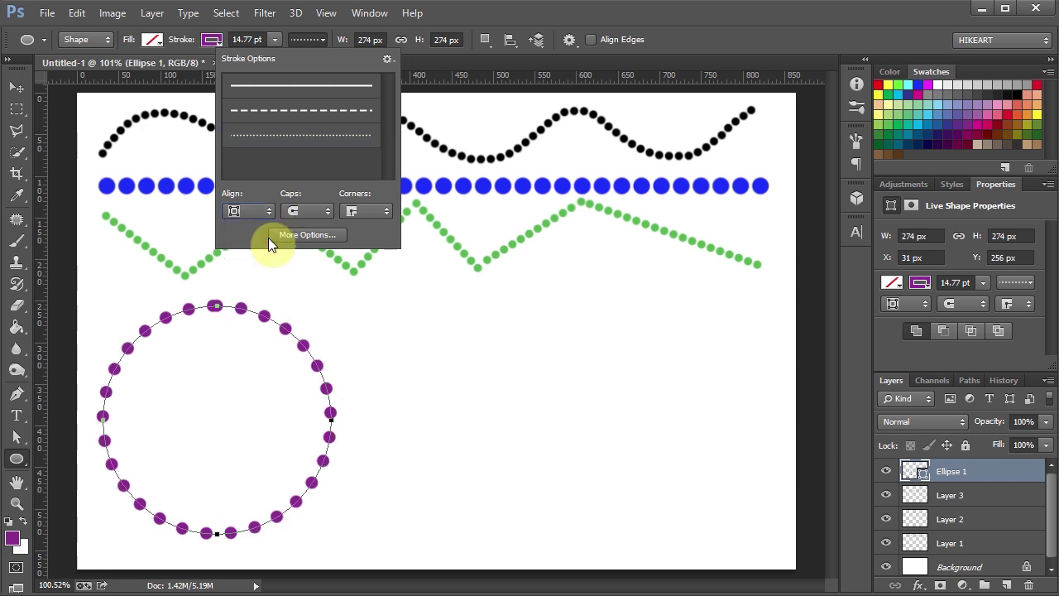
click(268, 212)
click(267, 248)
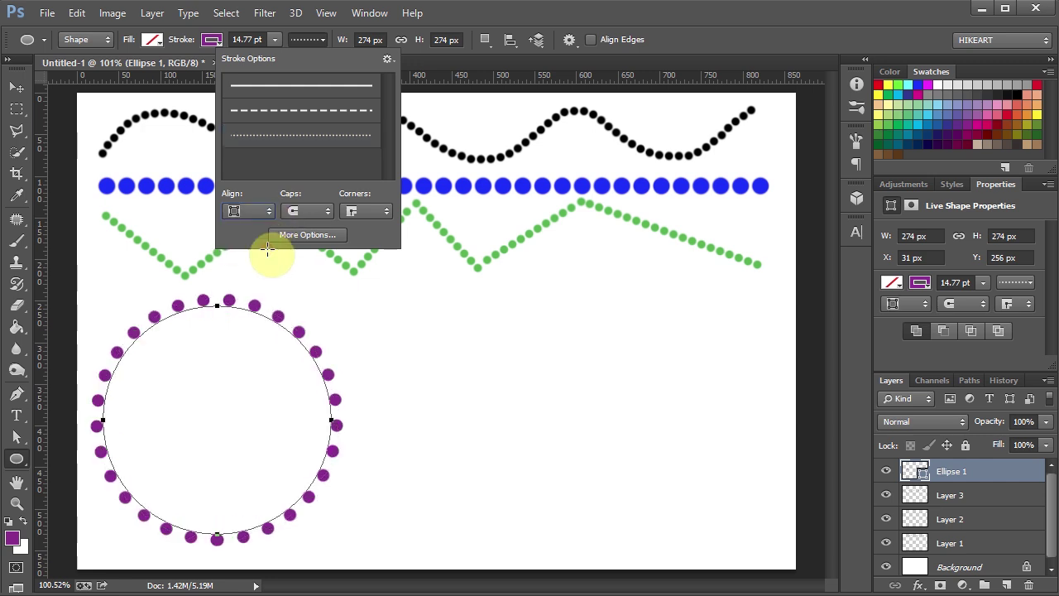
click(266, 211)
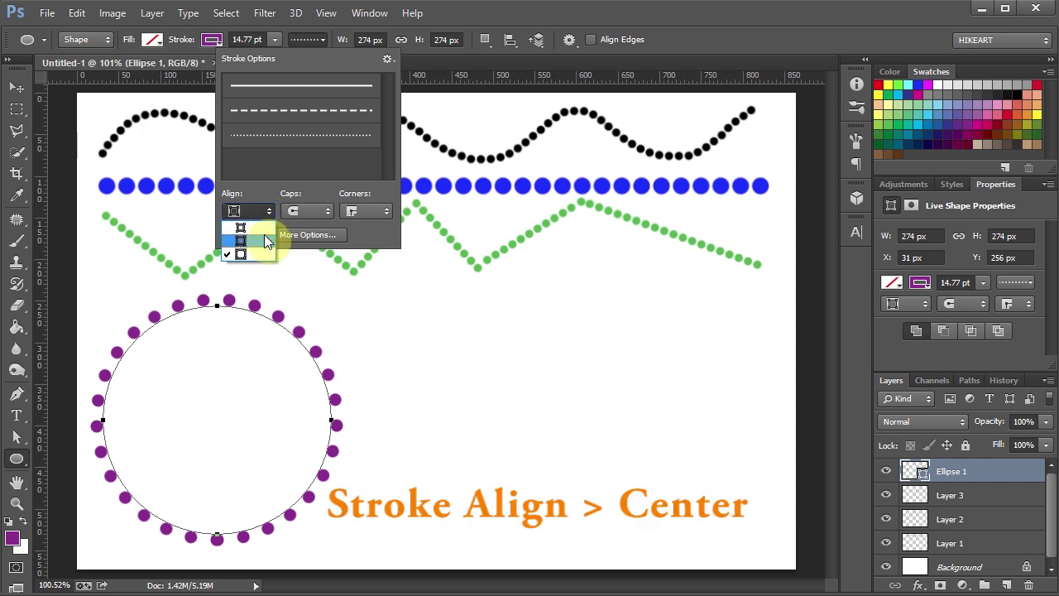
click(263, 237)
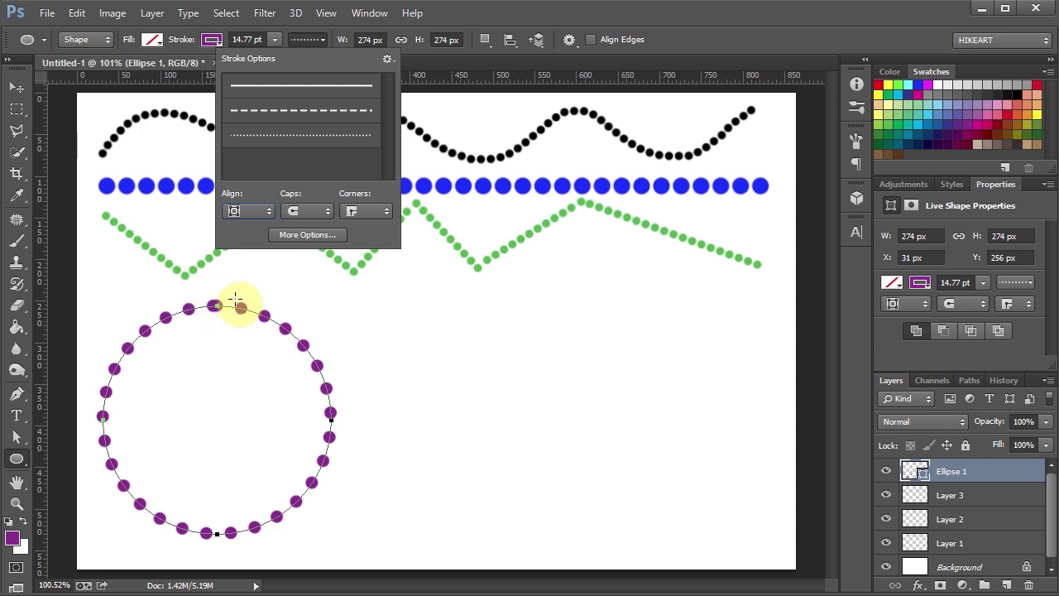
Step: In the stroke's More Options, lower the dot Gap to 1.62 and confirm
click(310, 235)
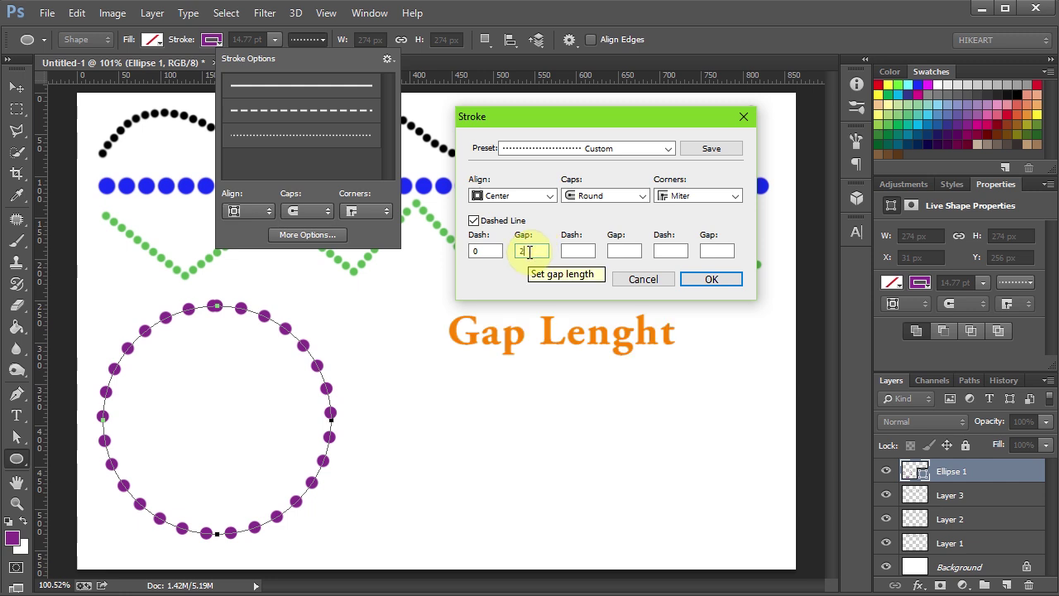
key(Up)
key(Down)
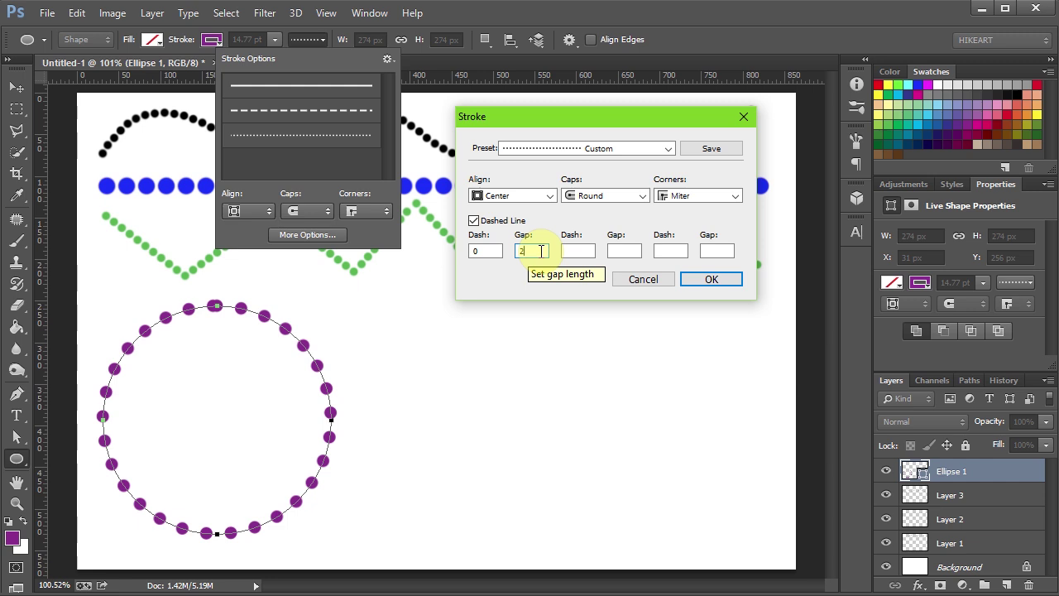
key(Down)
key(Down)
key(Down)
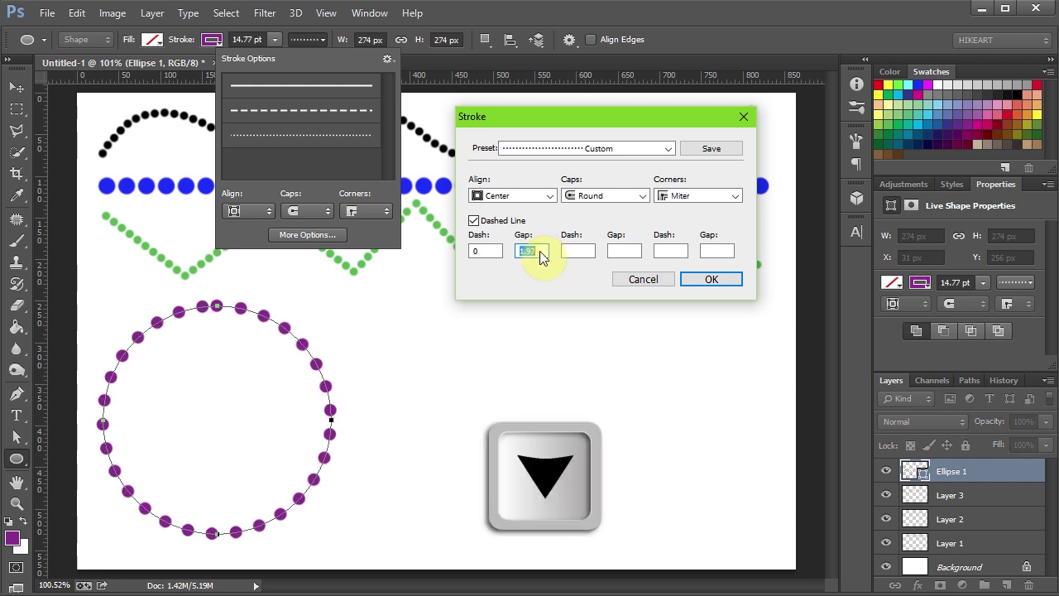
key(Down)
key(Down)
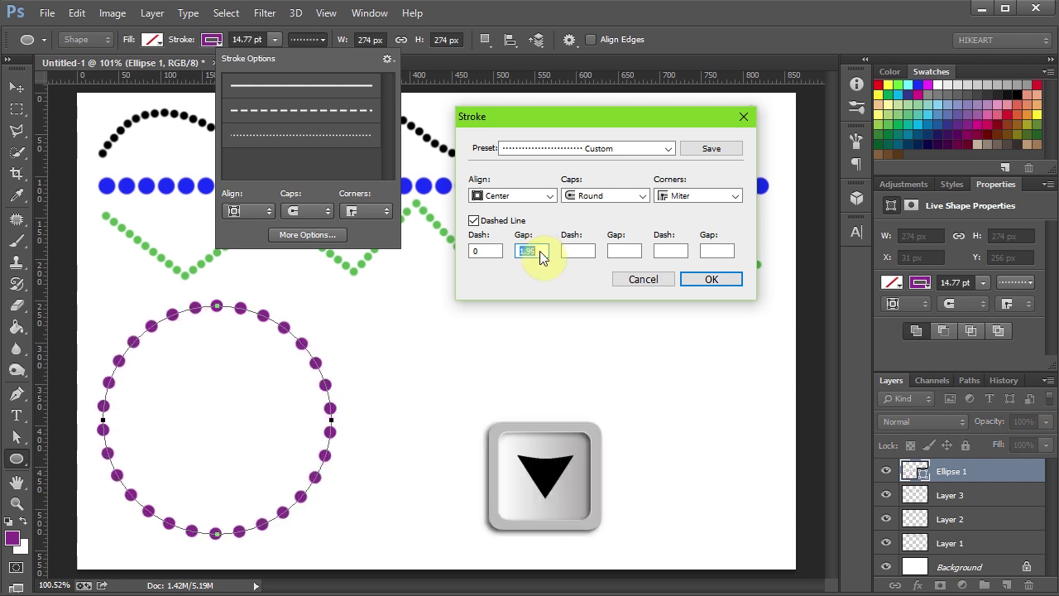
key(Up)
key(Up)
key(Down)
key(Down)
key(Down)
key(Down)
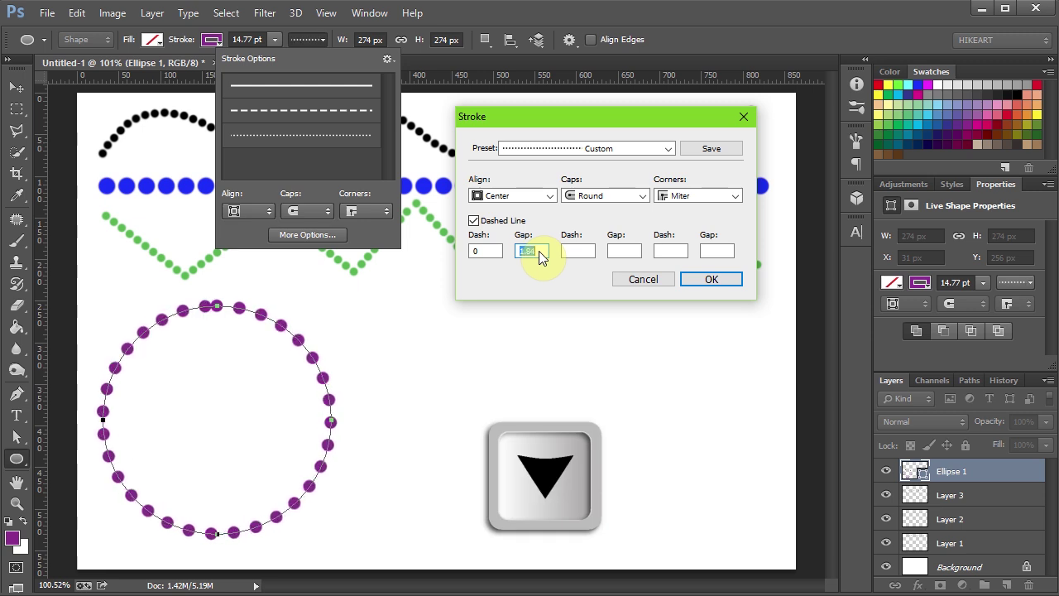
key(Down)
key(Down)
key(Down)
key(Down)
key(Down)
key(Down)
key(Down)
key(Down)
key(Down)
key(Down)
key(Down)
key(Down)
key(Down)
key(Down)
key(Down)
key(Down)
key(Down)
key(Down)
key(Down)
key(Down)
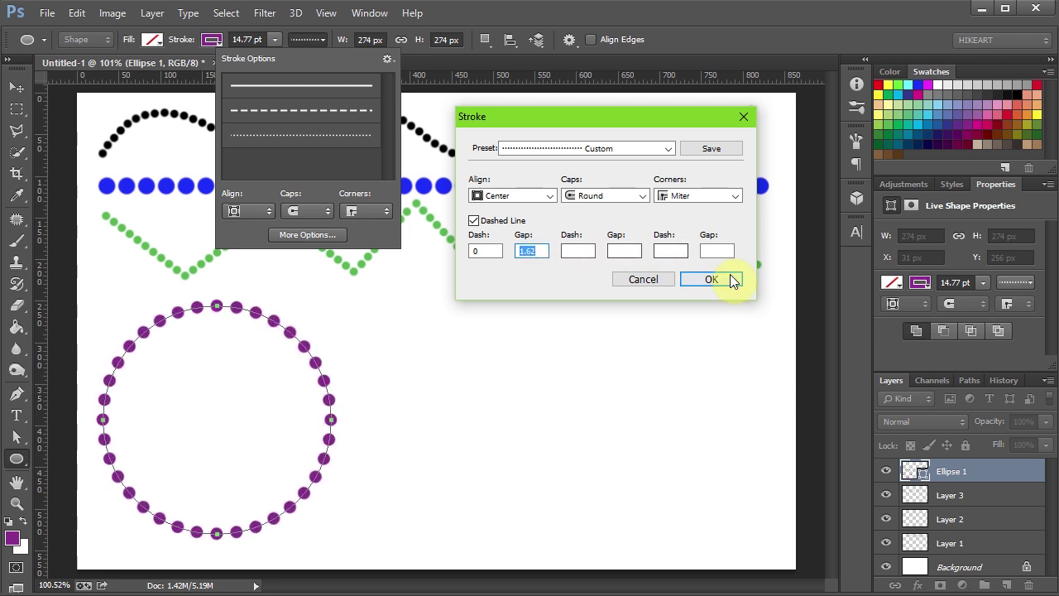
click(731, 280)
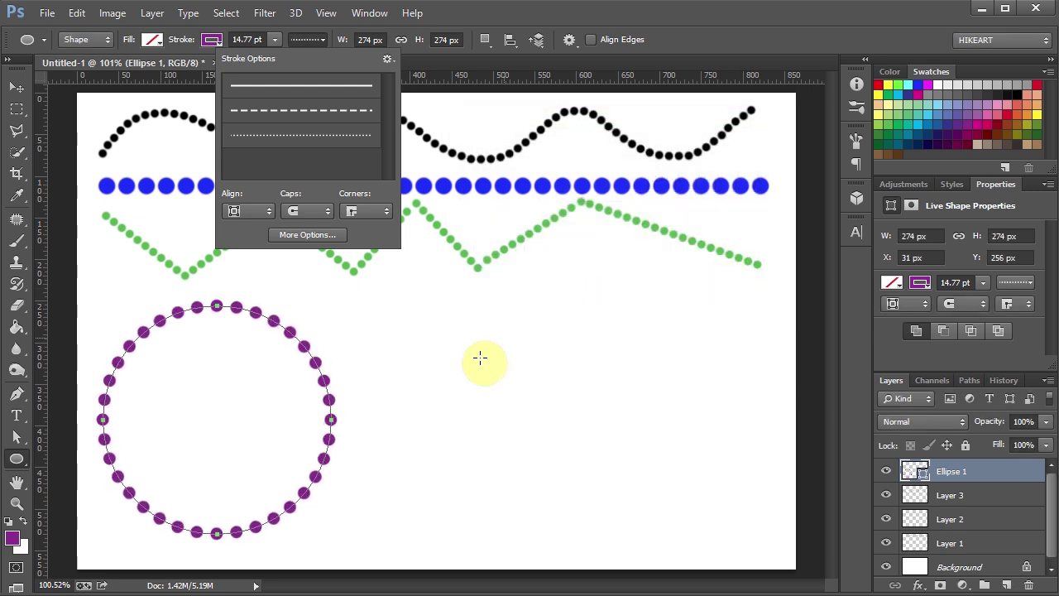
Step: Deselect the circle, add a new layer, and browse the Custom Shape Tool's shape library
click(439, 354)
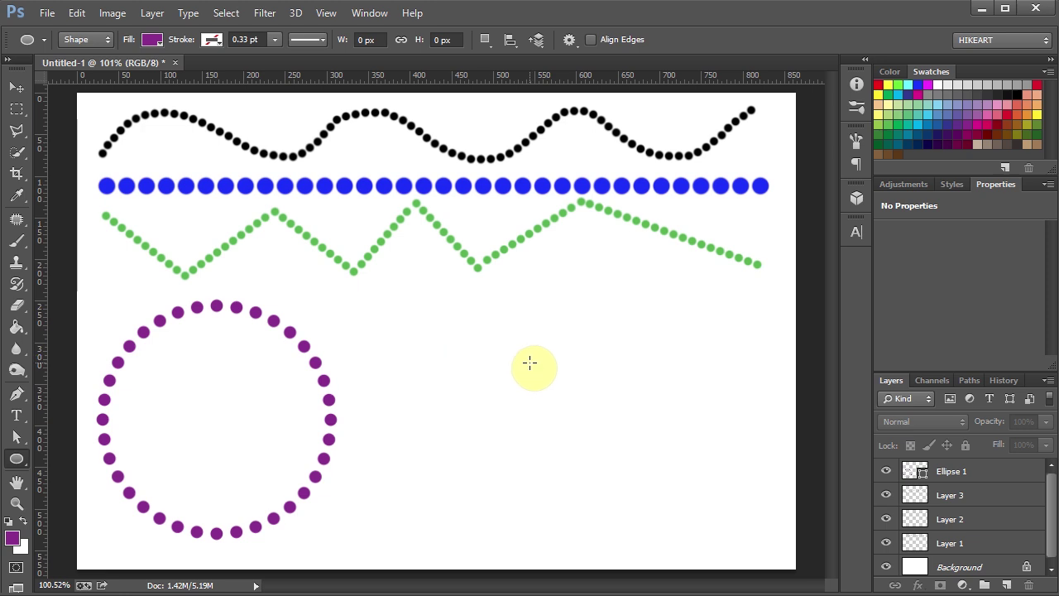
click(1006, 584)
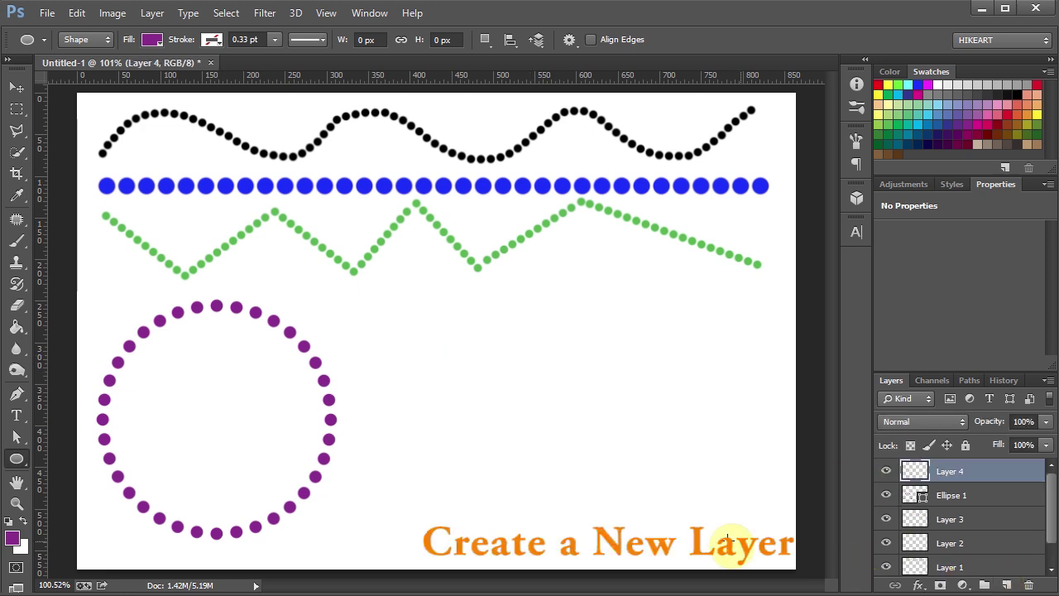
right_click(16, 458)
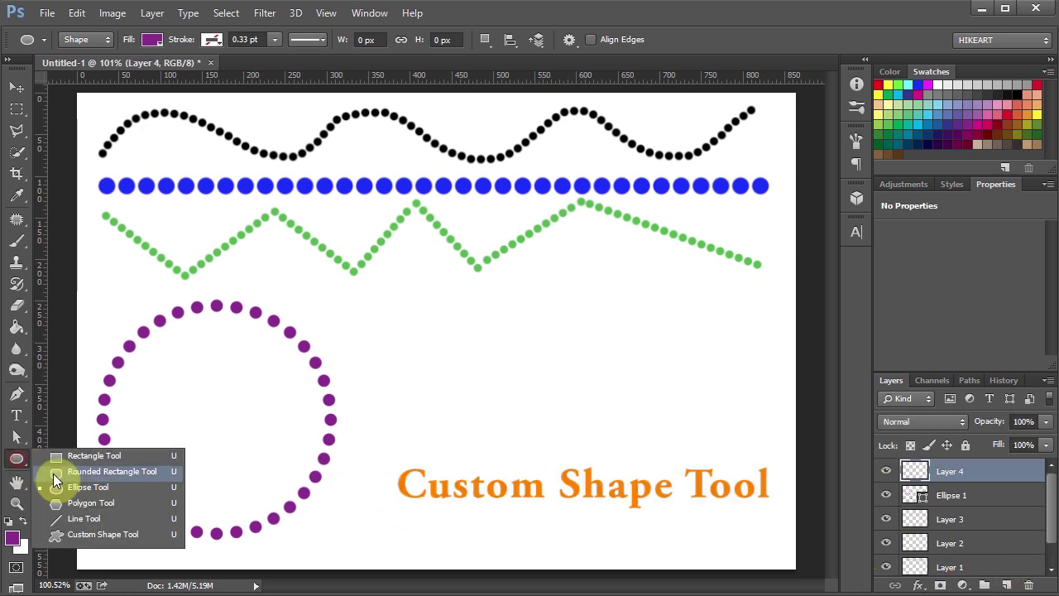
click(123, 533)
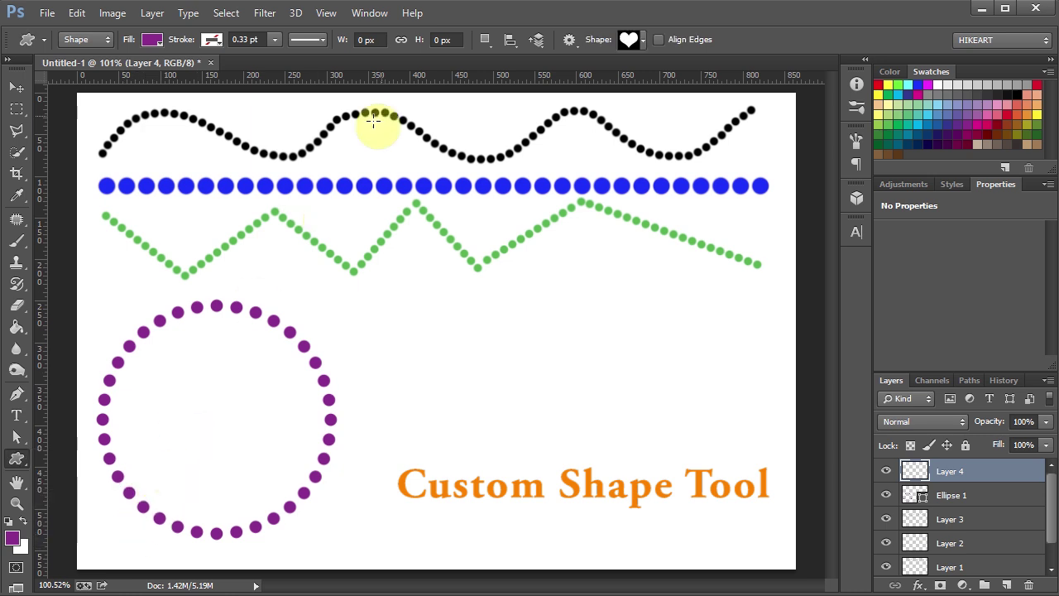
click(643, 40)
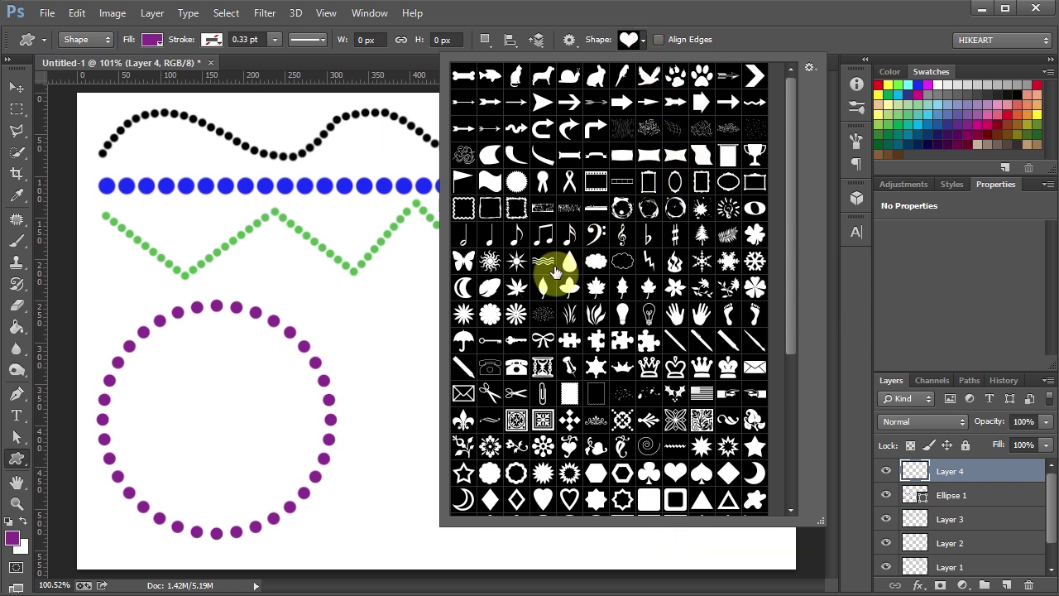
scroll(685, 414, down, 2)
scroll(686, 411, down, 2)
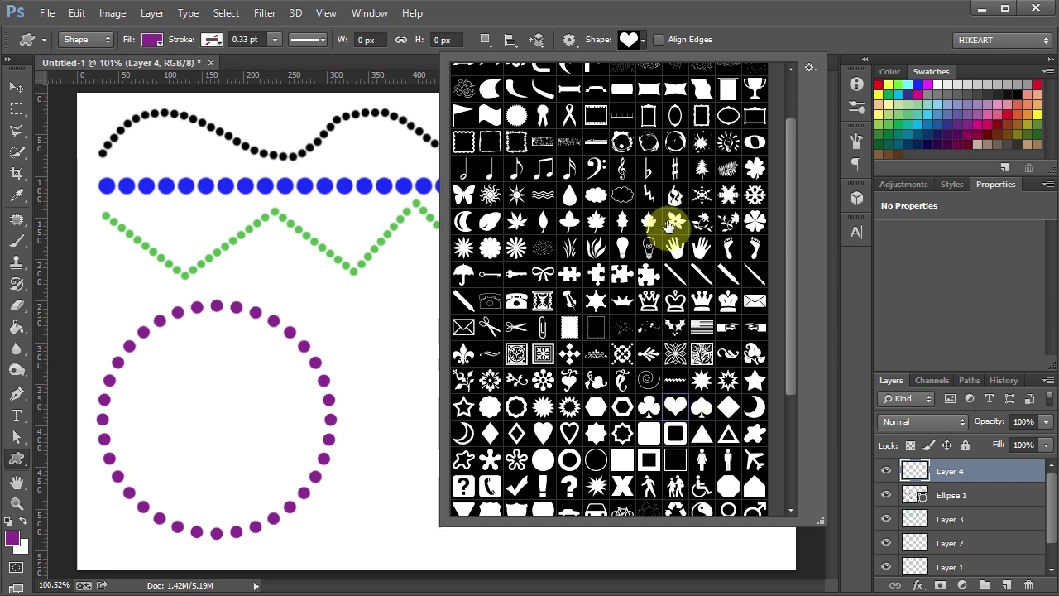
Step: Draw a large heart shape in the lower right with No Color fill
click(628, 39)
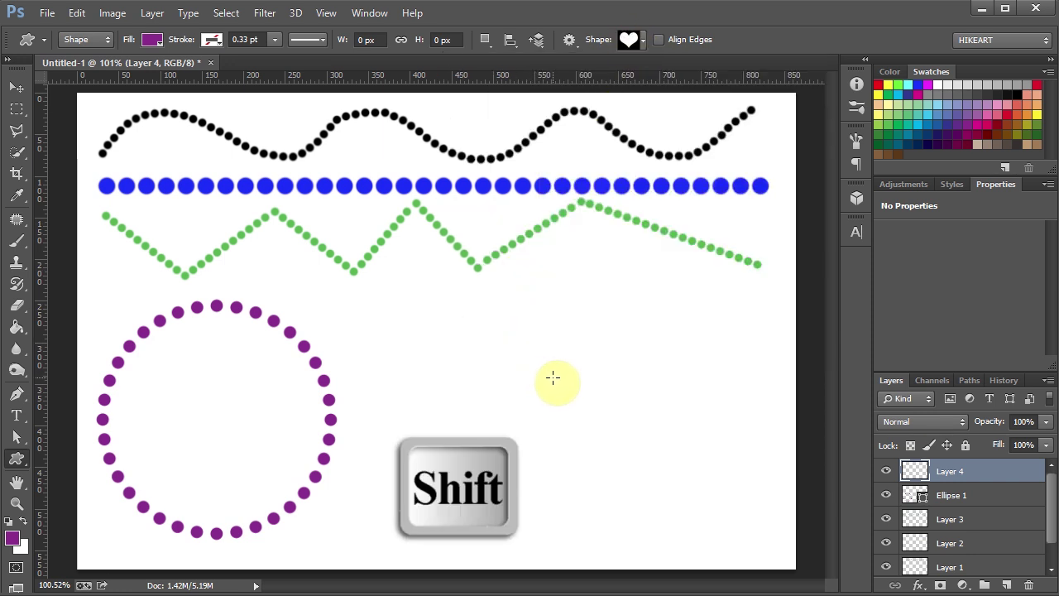
drag(553, 378, 752, 579)
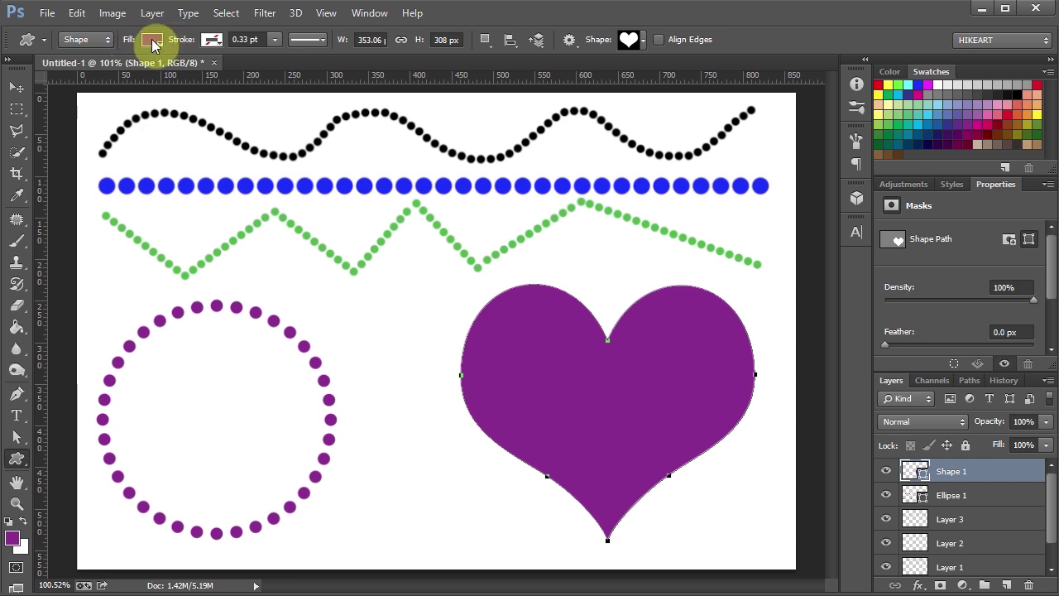
click(153, 41)
click(83, 73)
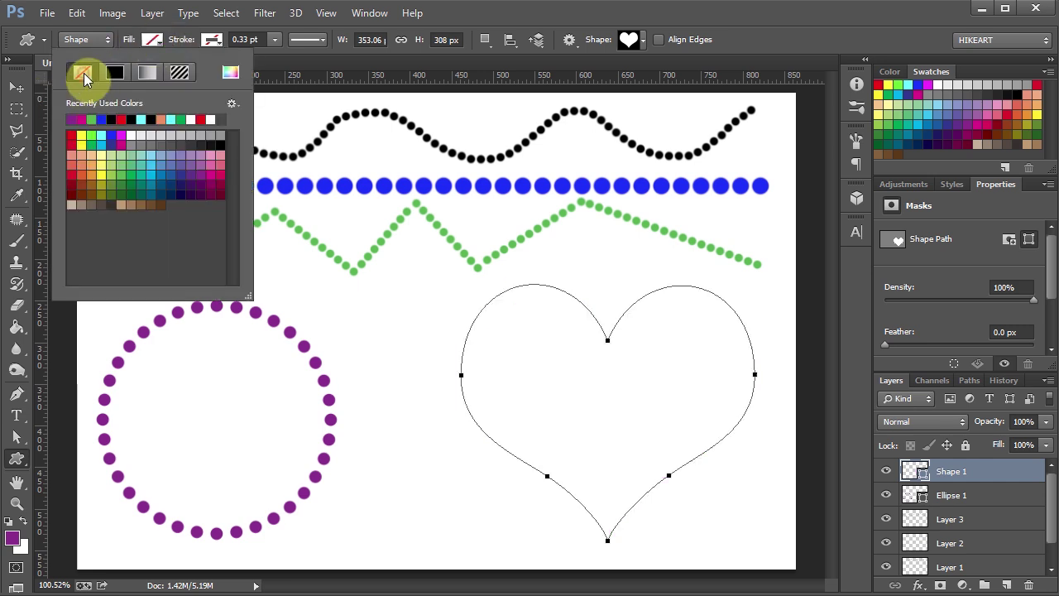
Step: Give the heart a red dotted outline about 13.04 pt thick
click(212, 41)
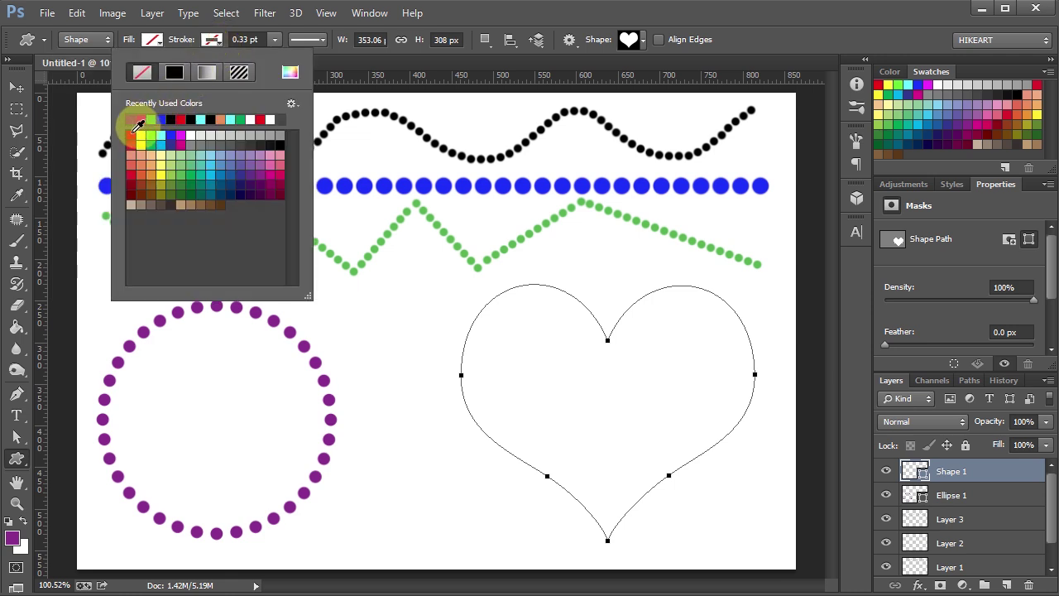
click(130, 165)
click(276, 40)
drag(275, 58, 300, 58)
click(307, 39)
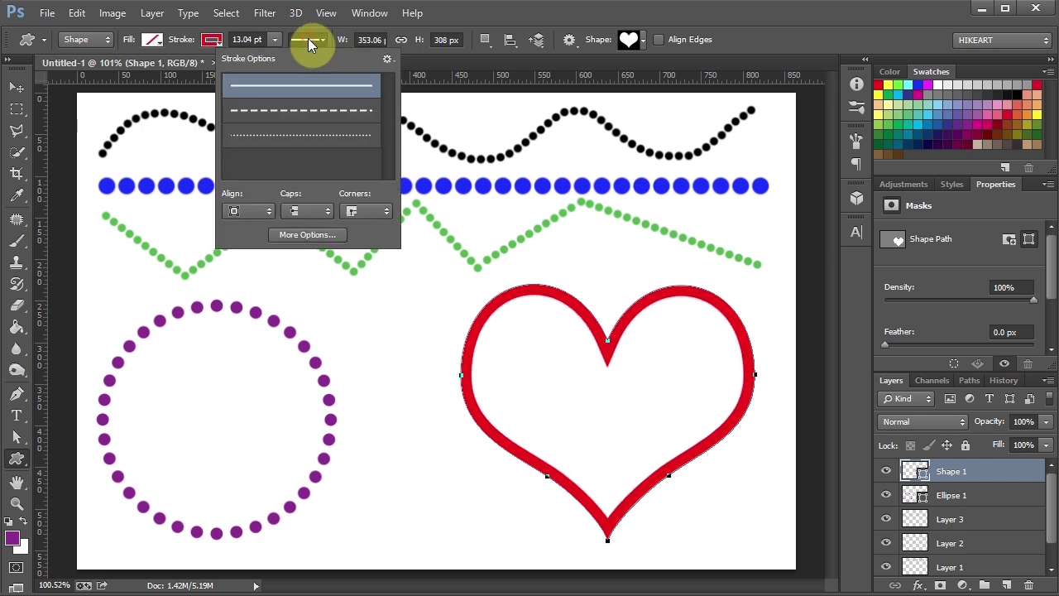
click(321, 142)
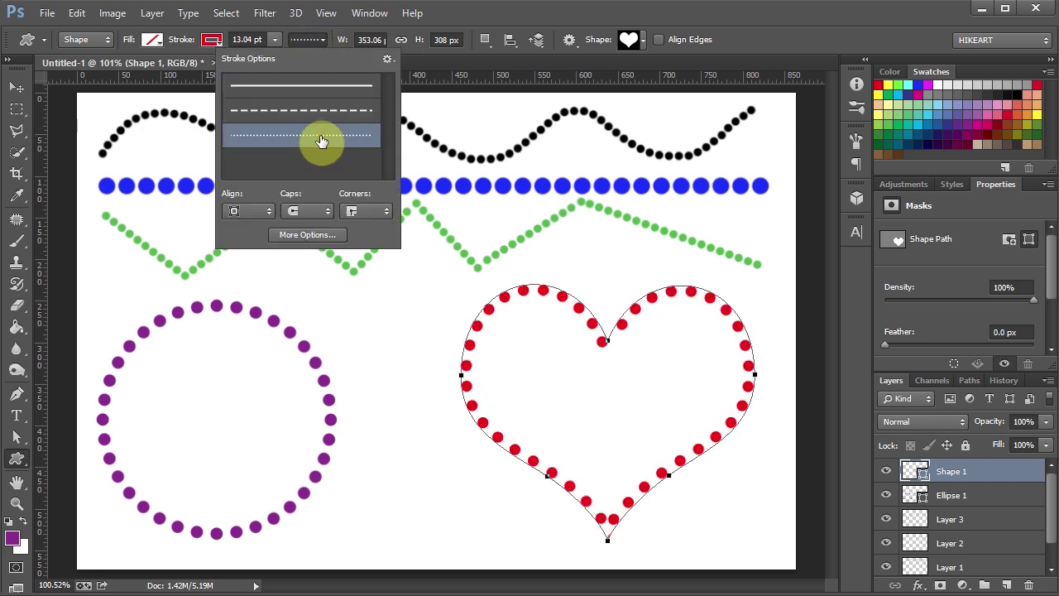
Step: Set the heart's dotted stroke gap to 1.84 with Center alignment, then deselect the heart
click(320, 235)
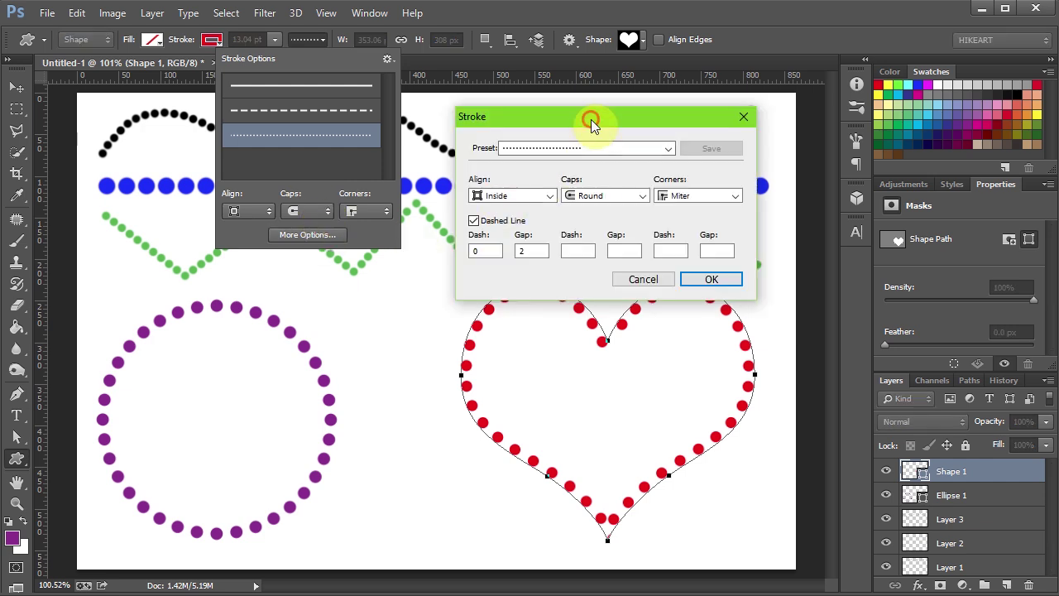
drag(590, 117, 603, 89)
click(547, 223)
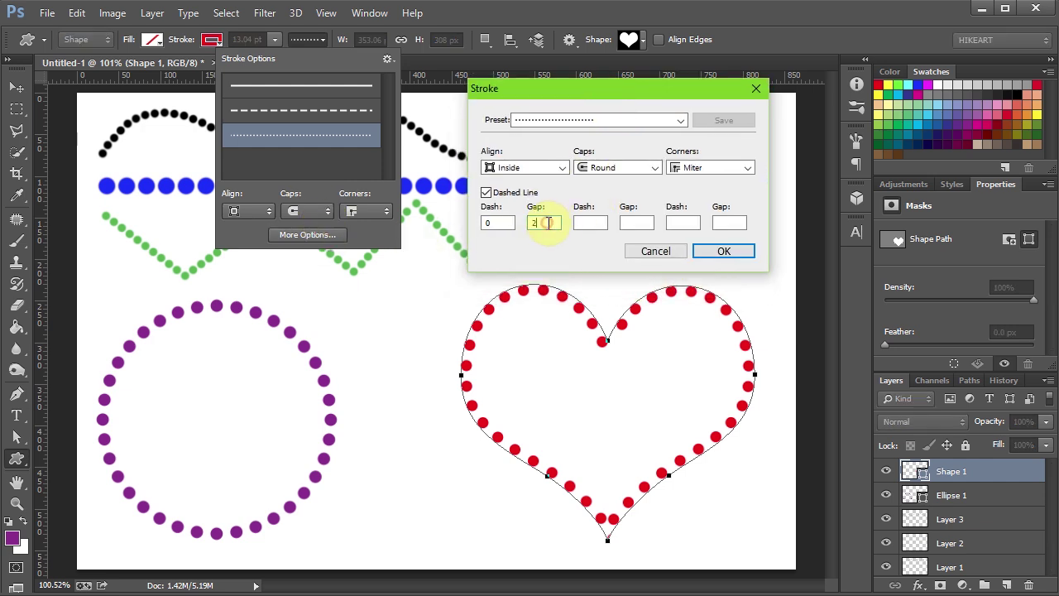
text(2)
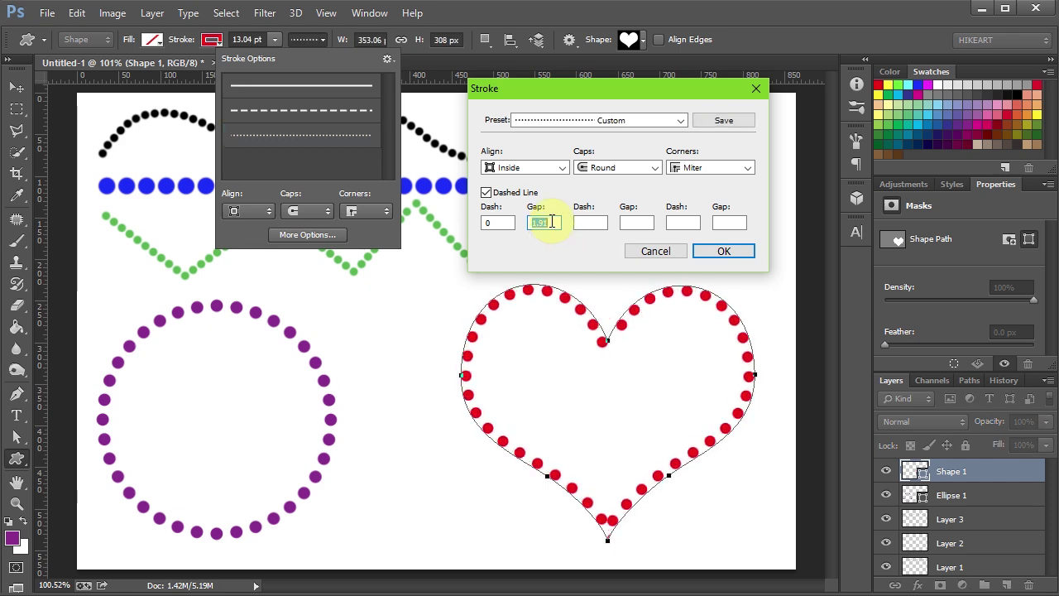
click(555, 167)
click(554, 192)
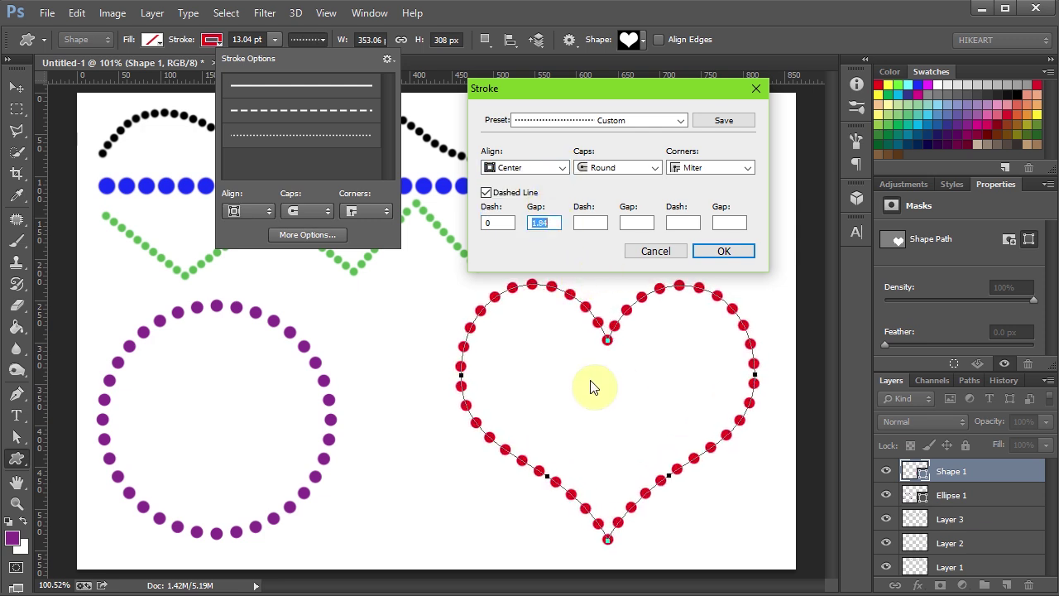
click(723, 251)
key(Escape)
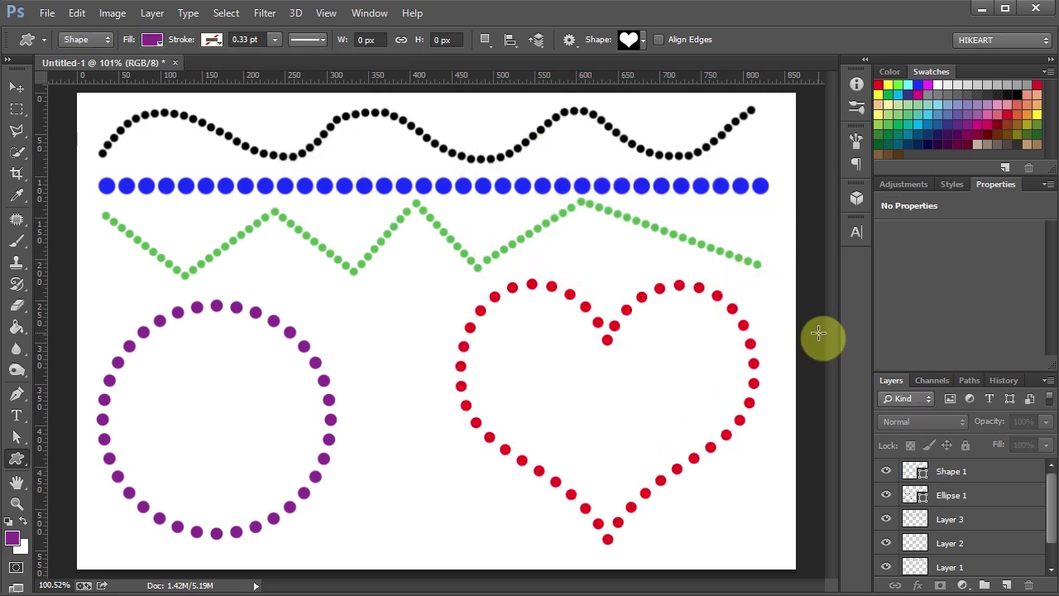
Step: On a new layer with yellow as the foreground colour, draw a two-point Pen path from ring toward heart
click(1008, 584)
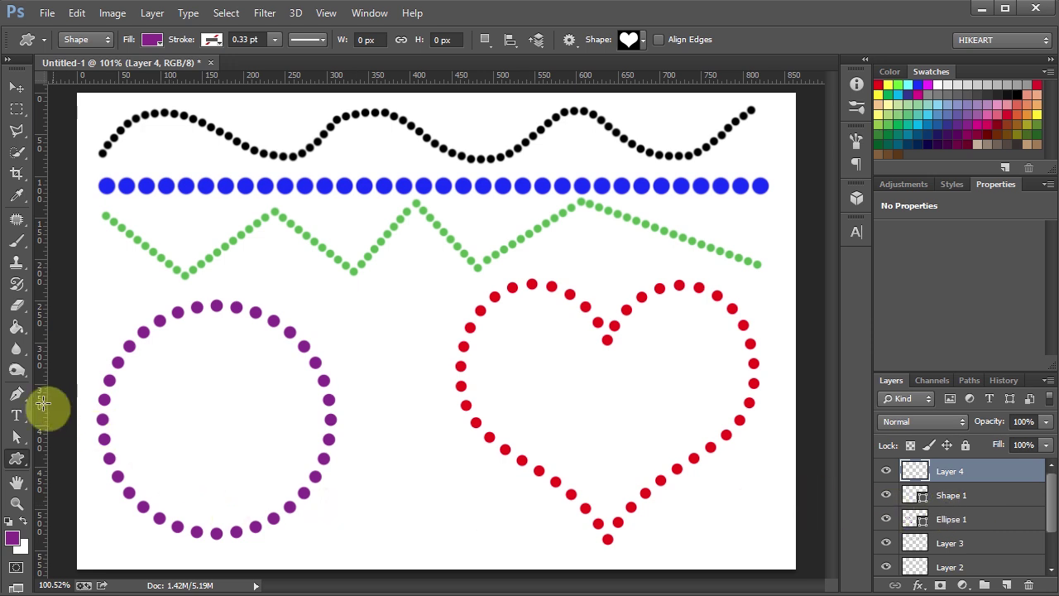
click(18, 396)
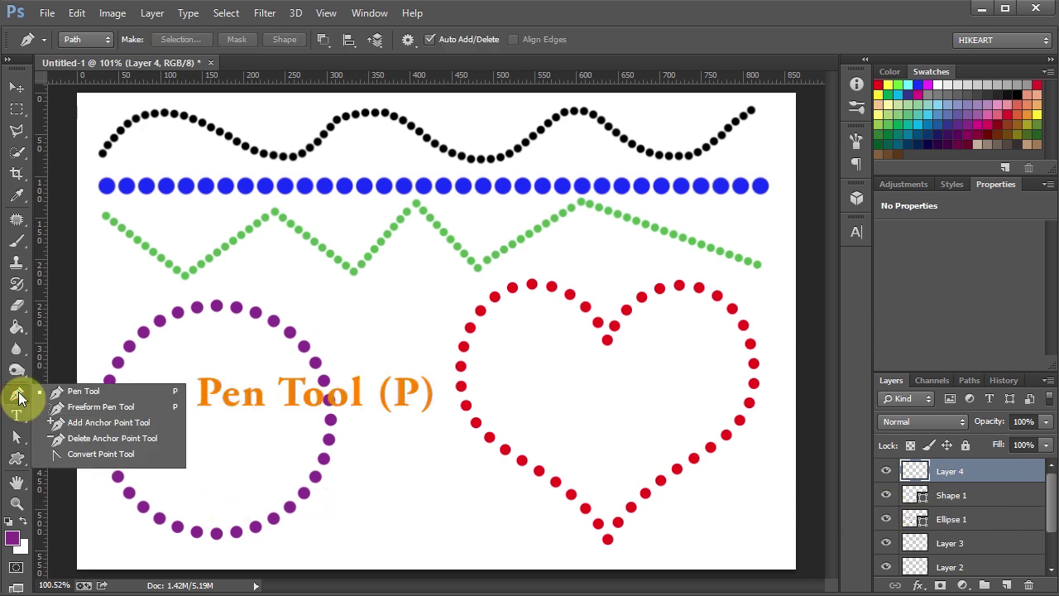
click(82, 392)
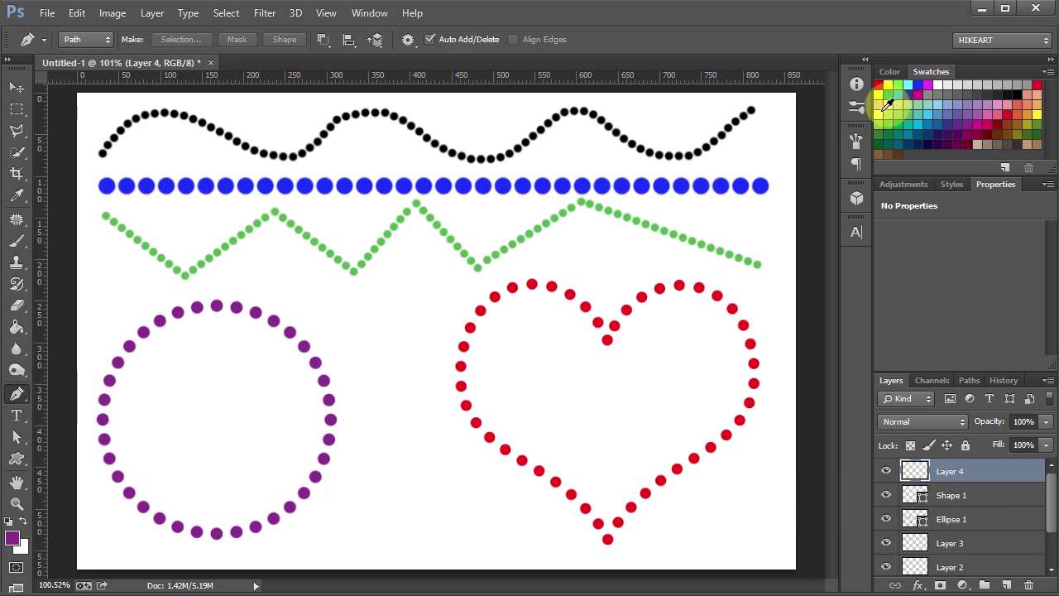
click(889, 84)
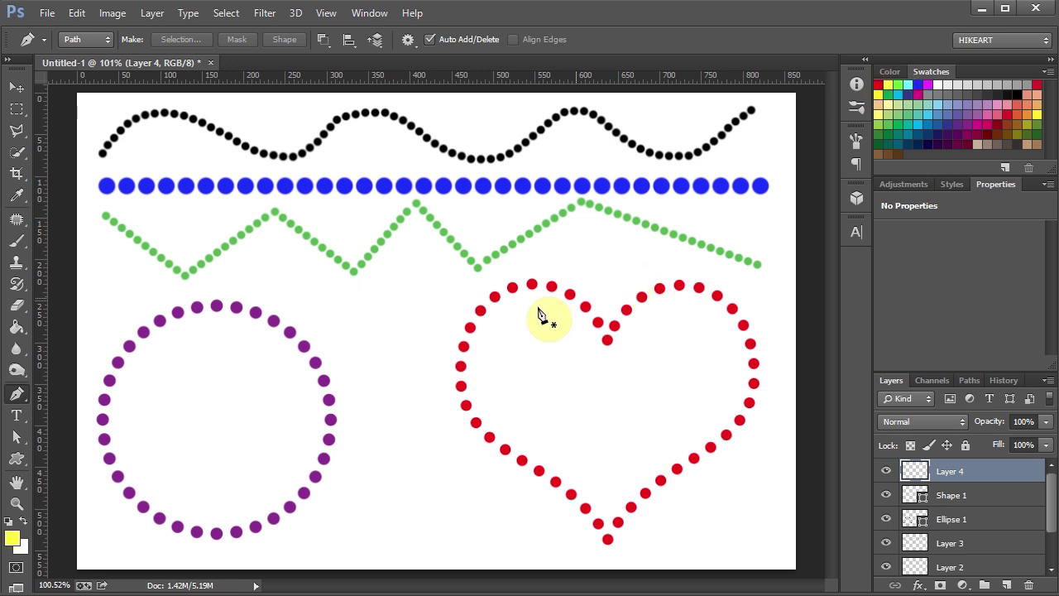
click(338, 300)
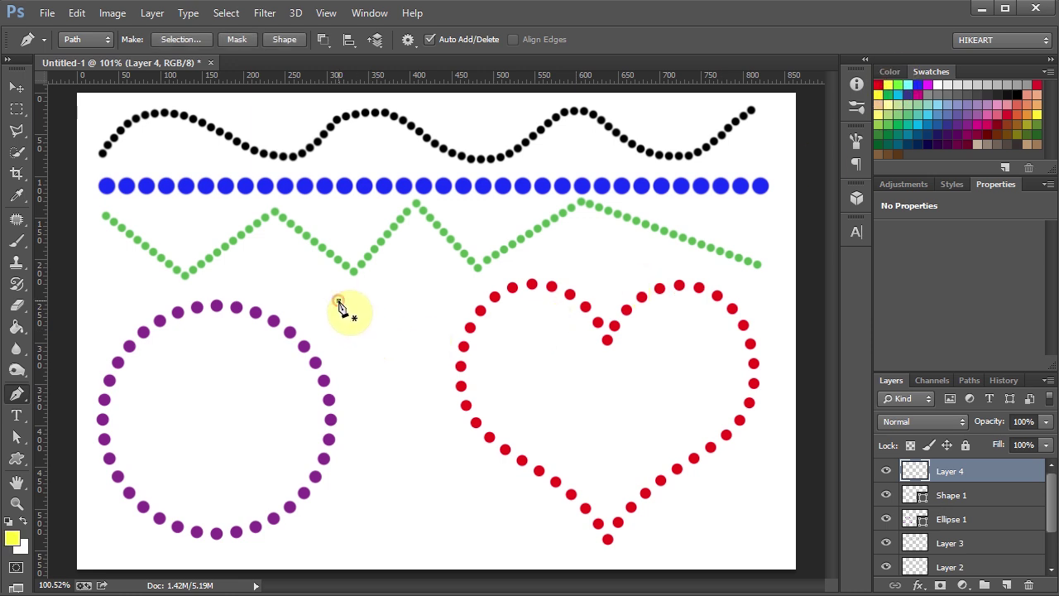
click(478, 526)
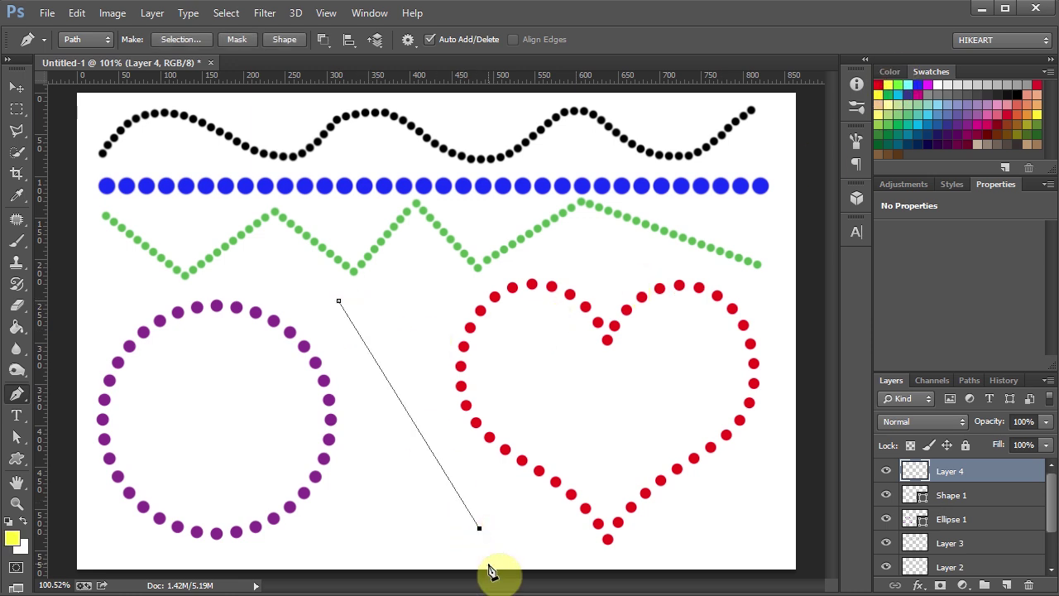
Step: Stroke the diagonal path with the Brush to make yellow dots, then delete the path
key(a)
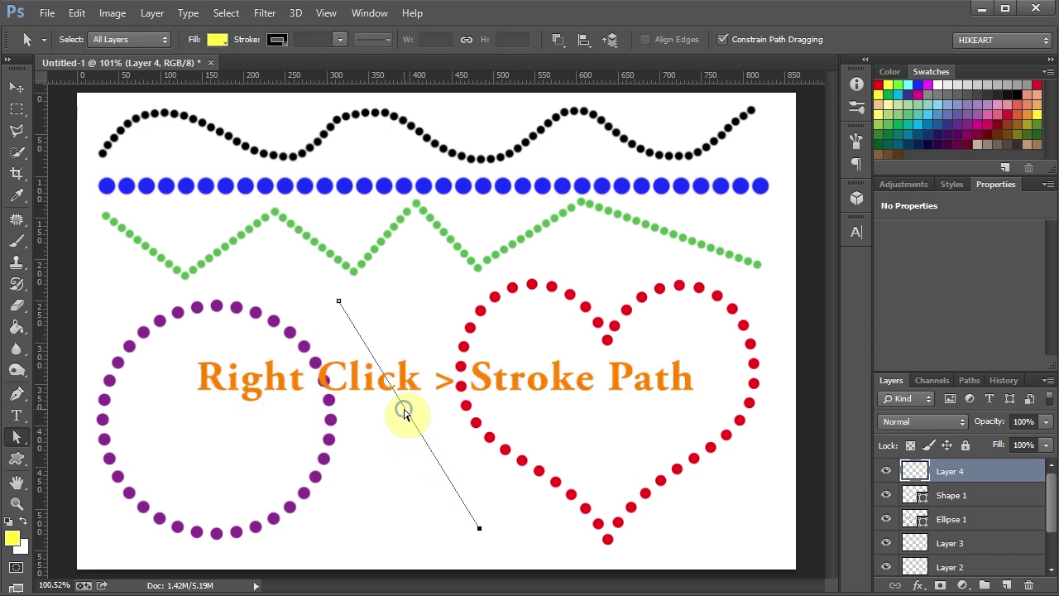
right_click(405, 412)
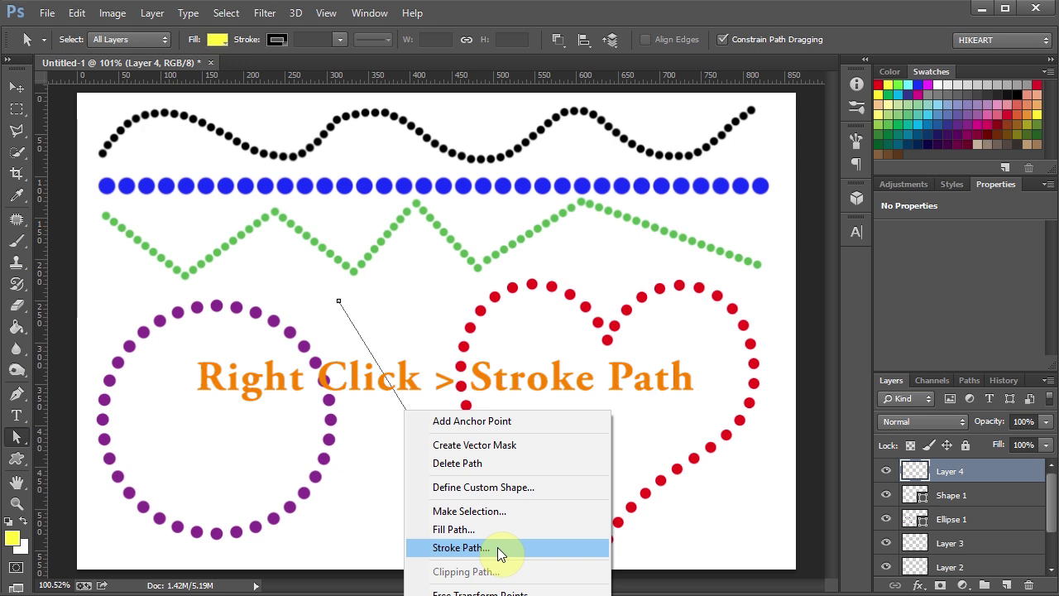
click(499, 547)
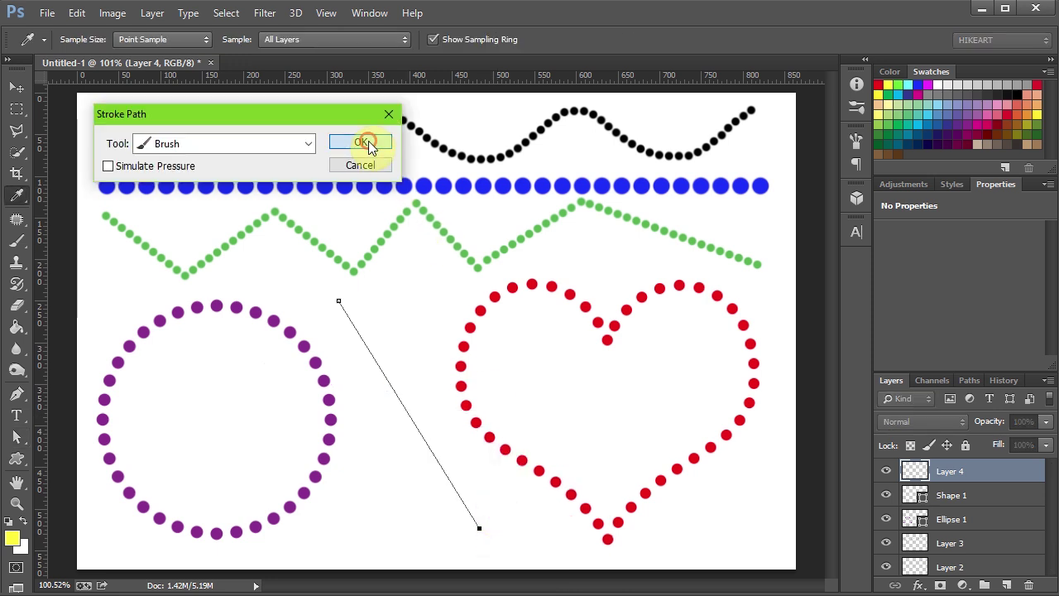
click(356, 144)
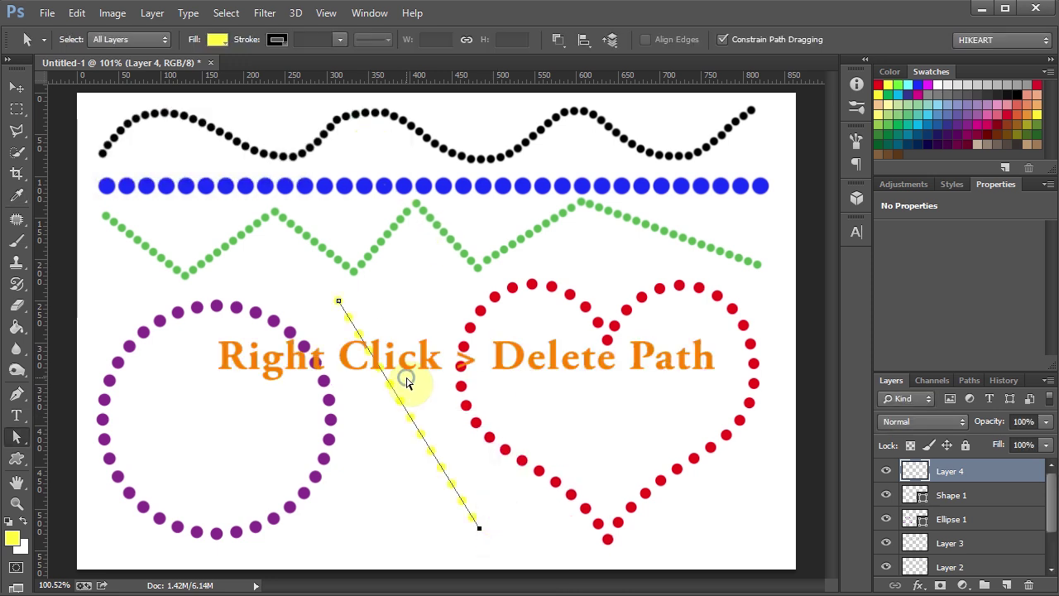
right_click(406, 379)
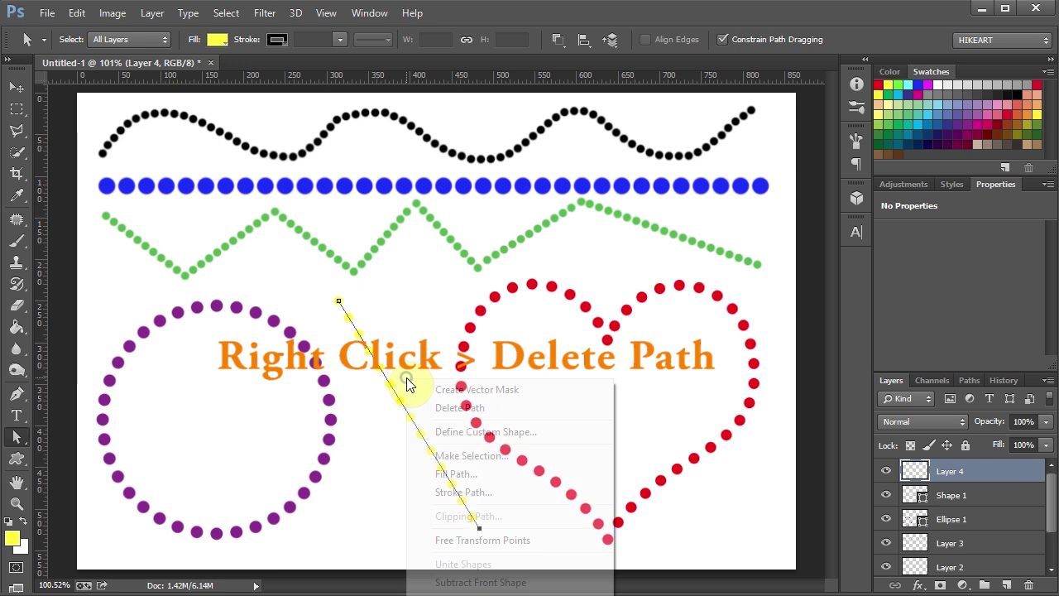
click(475, 415)
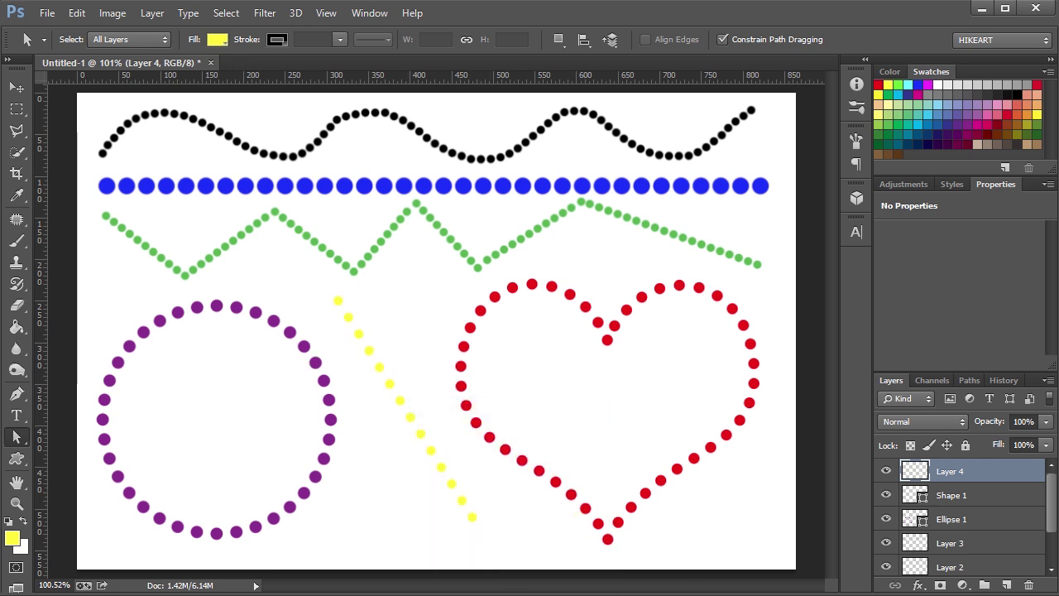